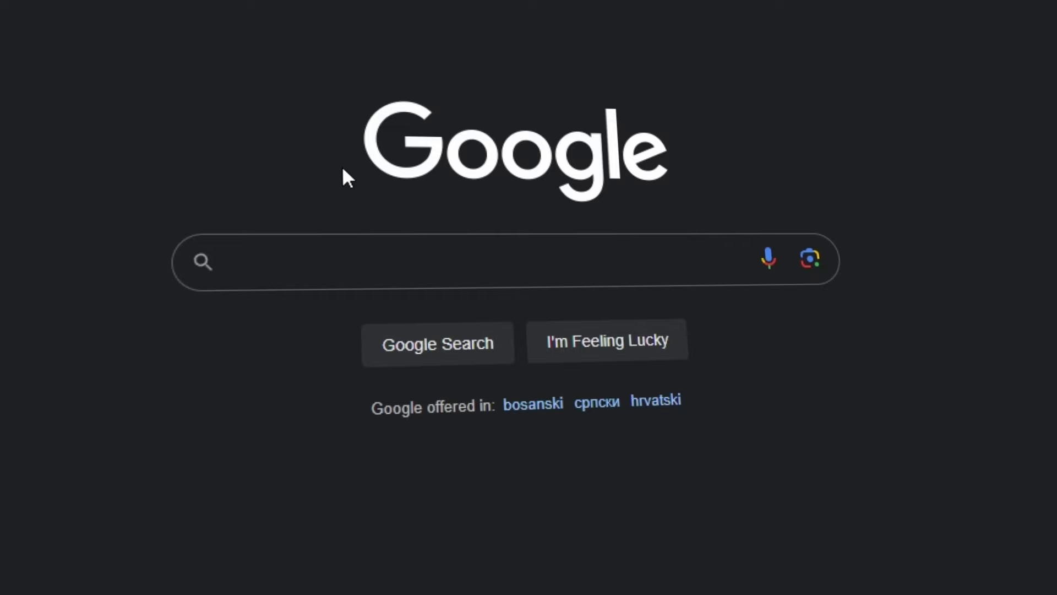
Search Google for 'runwayml'
text(runw)
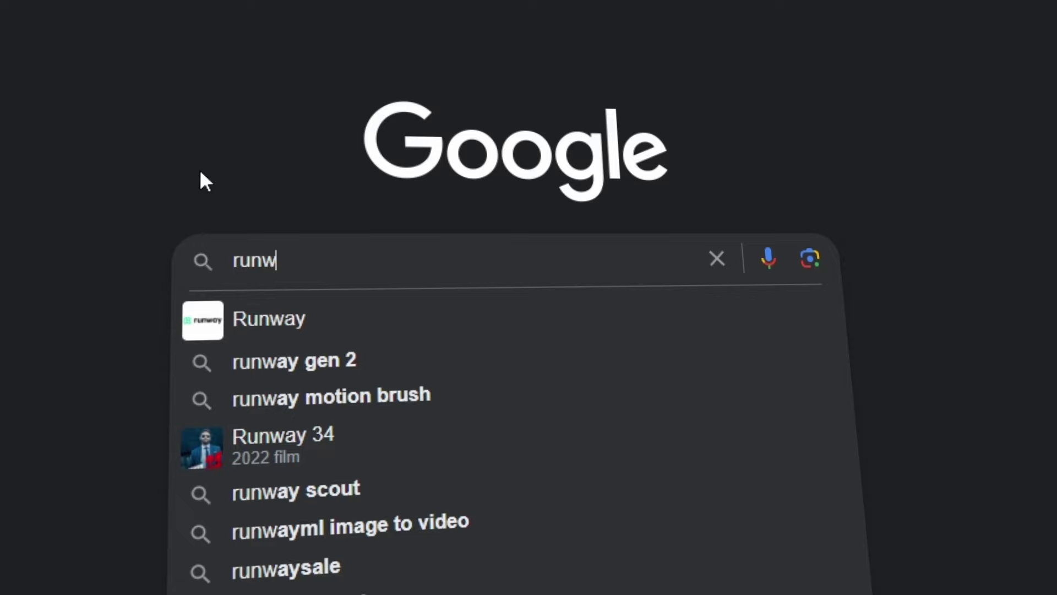
text(ayml)
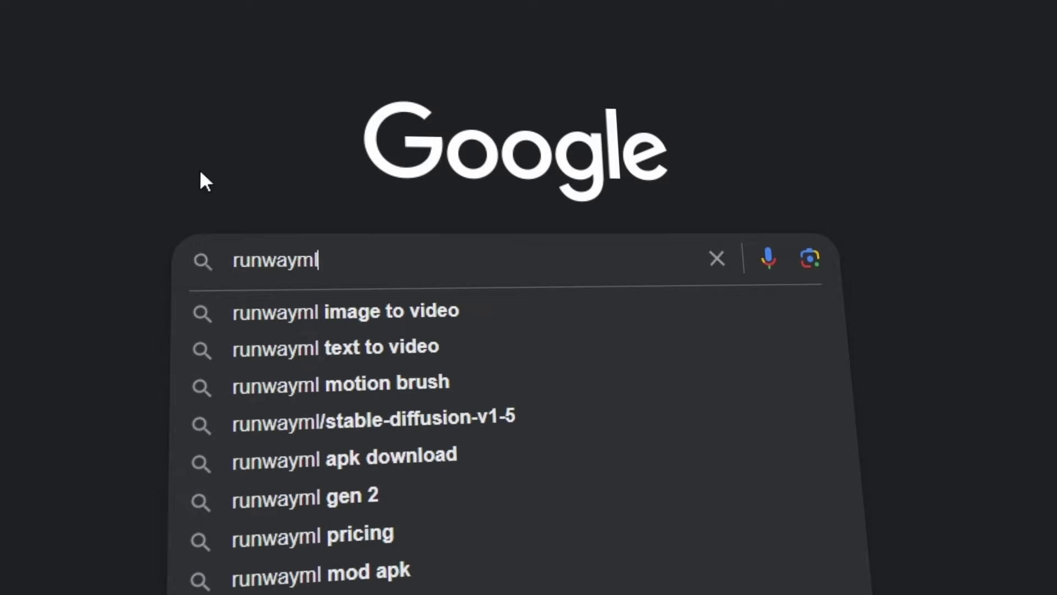
key(Return)
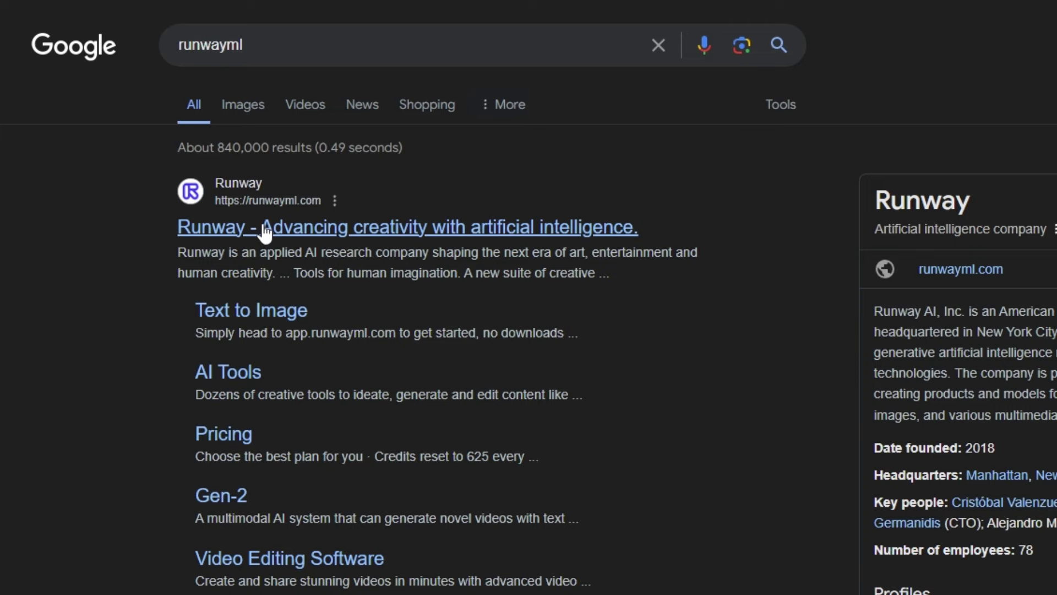
Go to Runway's site and launch the Remove Background card from Popular AI Tools
click(266, 227)
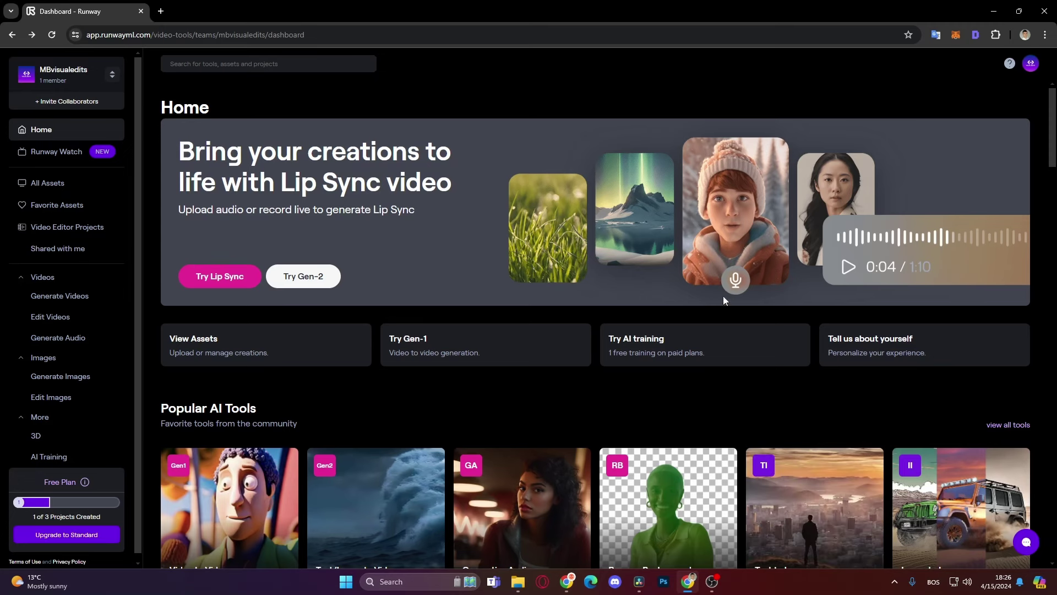
scroll(702, 240, down, 3)
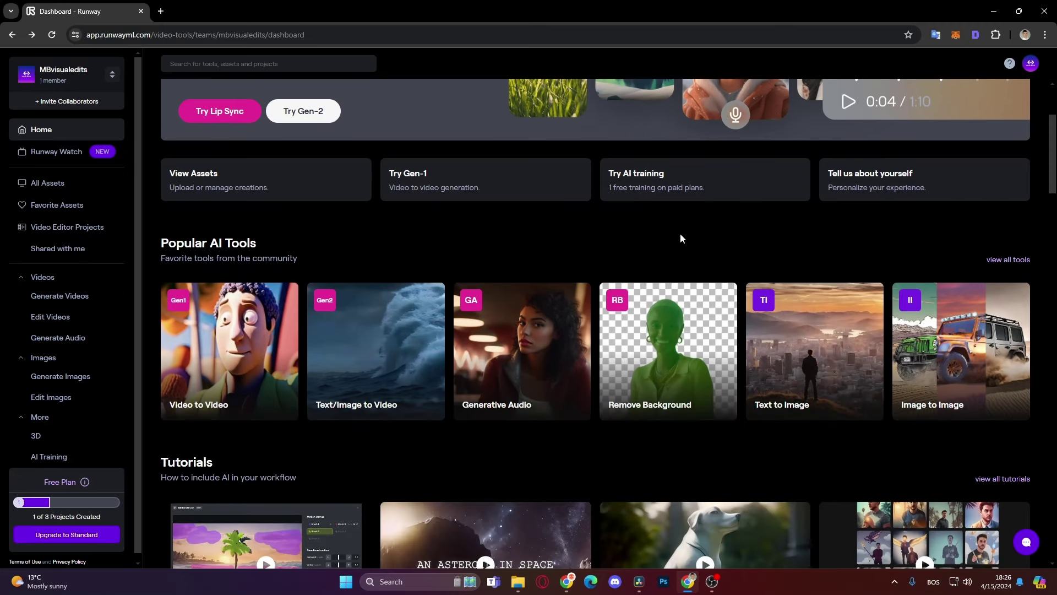
click(669, 364)
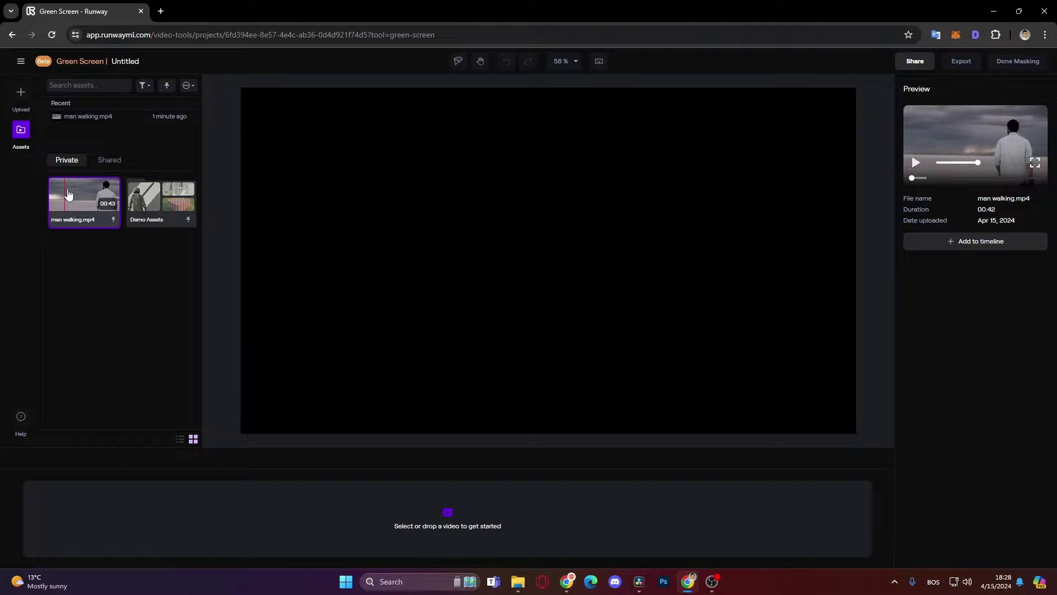
Load man walking.mp4 onto the canvas and add include points on the man's head, back and lower body
drag(74, 202, 348, 306)
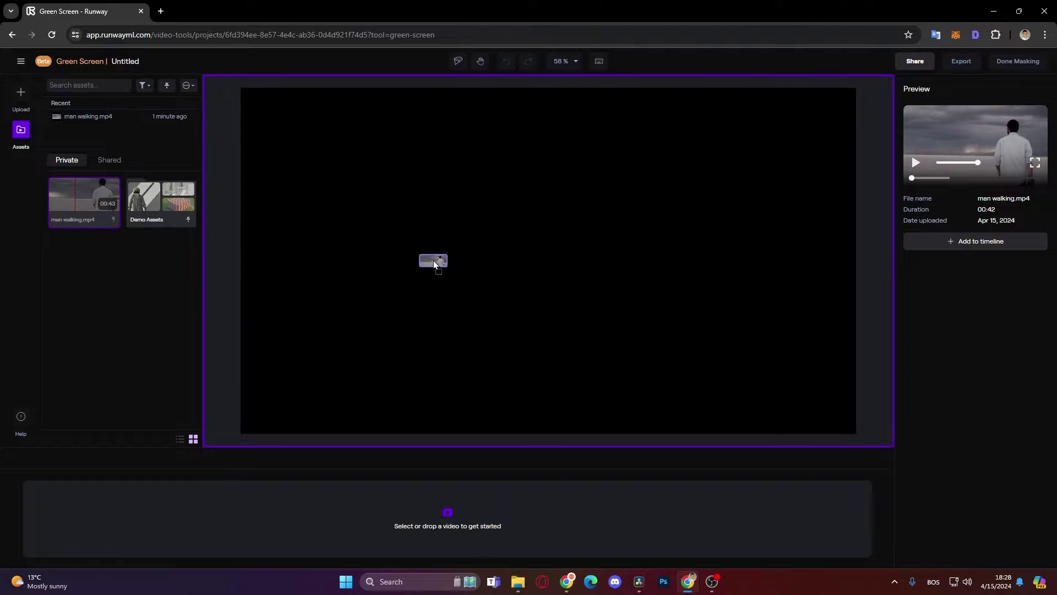
drag(434, 260, 434, 260)
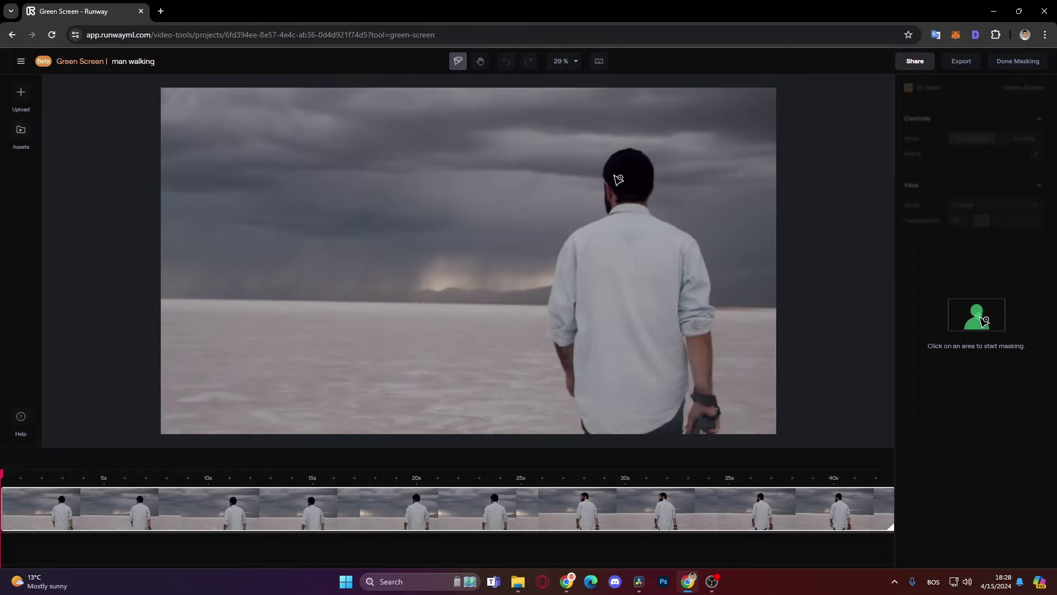
click(626, 172)
click(634, 285)
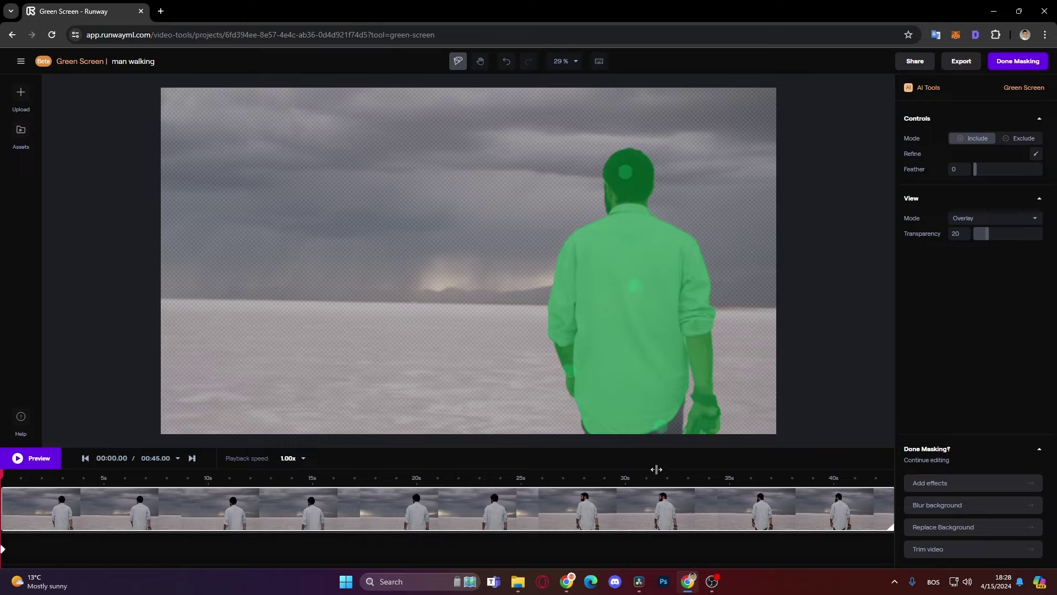
click(675, 431)
Refine the mask's bottom edge with an exclude point, then return to Include mode
click(1021, 140)
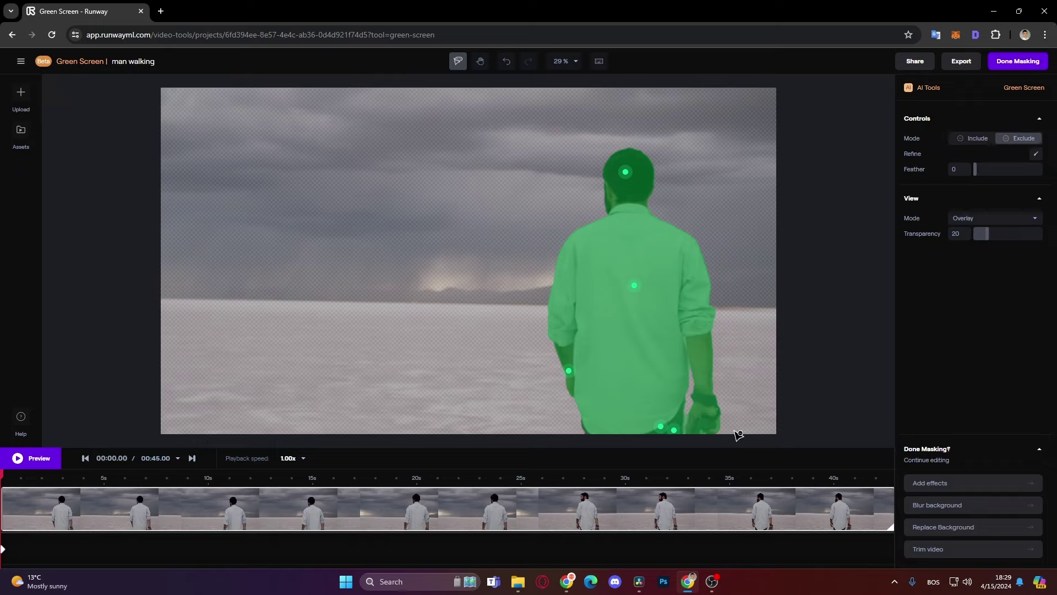
click(691, 425)
click(975, 139)
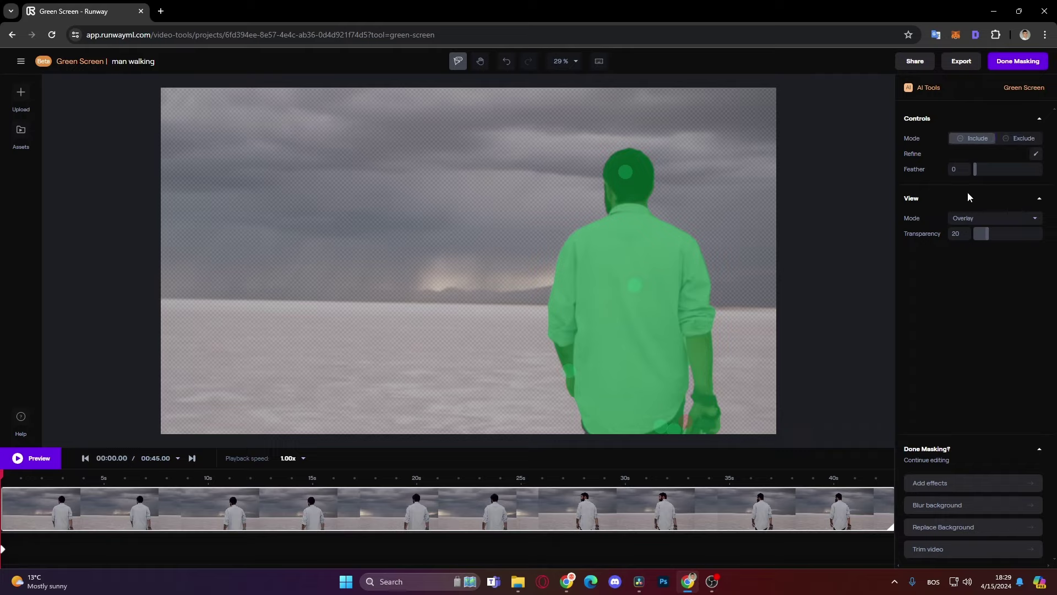
Play the preview to check the mask, then stop and scrub to about 00:25
click(19, 459)
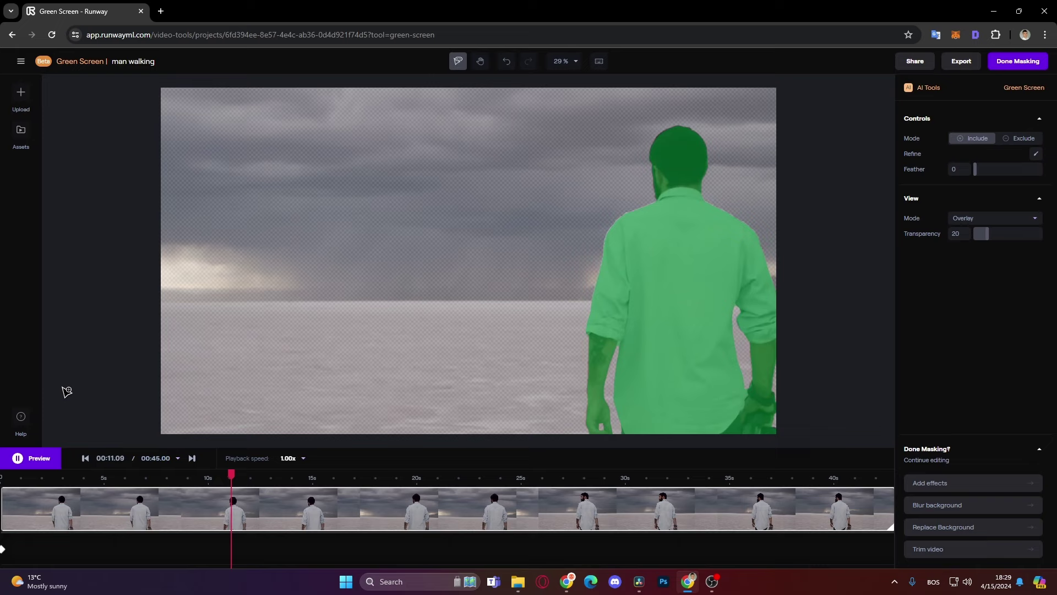
click(18, 459)
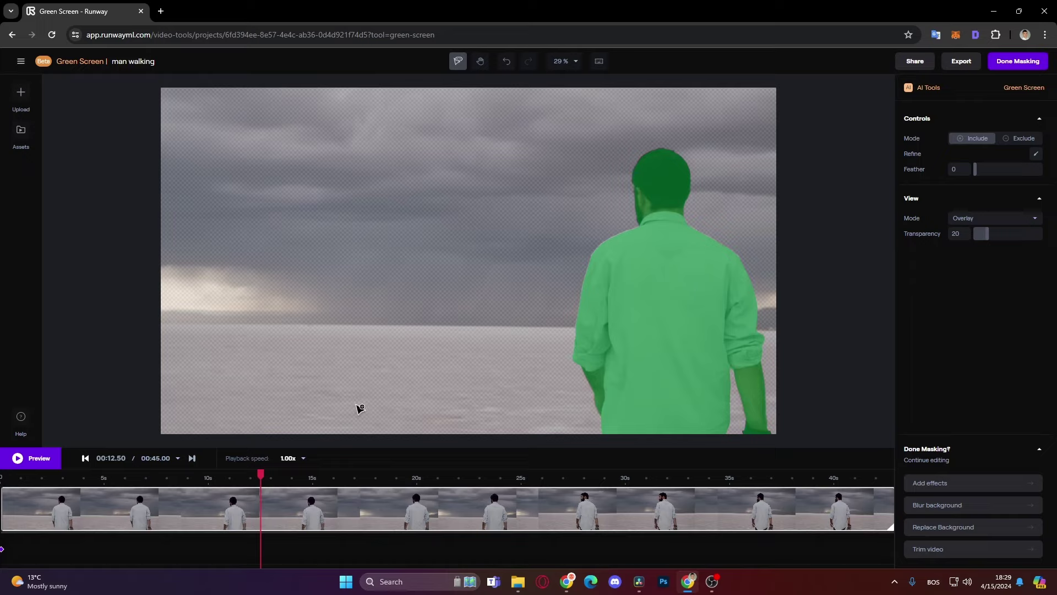
click(19, 462)
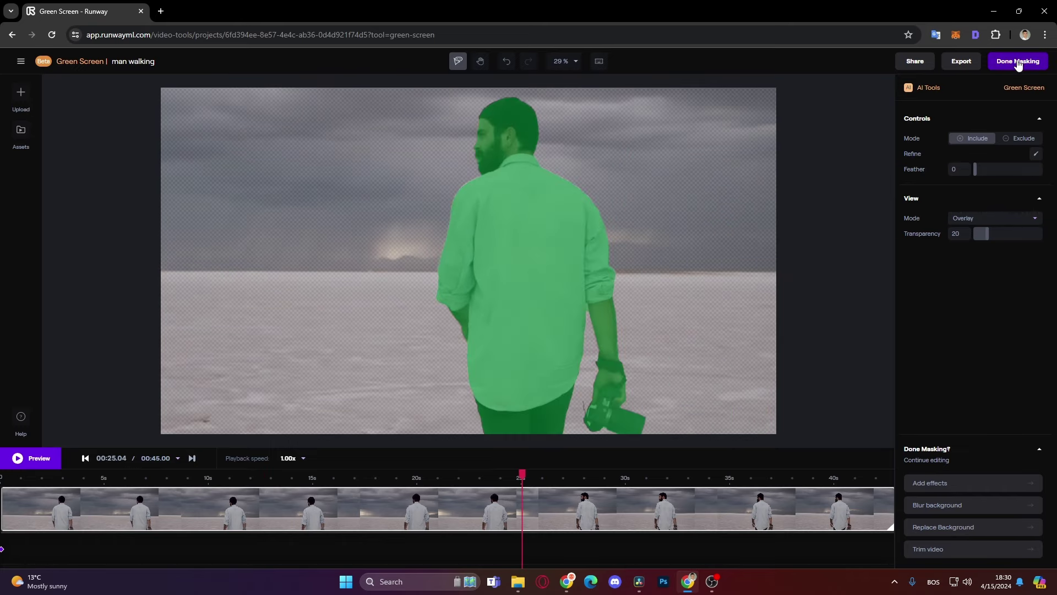
Finish masking, review the cut-out, and export it as a 720p MP4 named 'man walking 720p'
click(1018, 62)
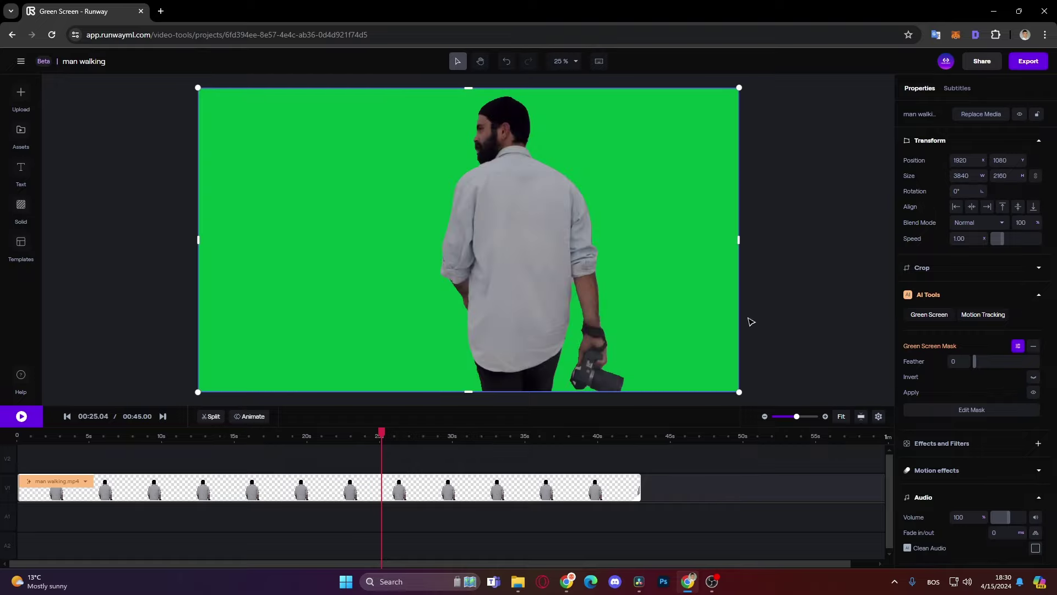
click(22, 416)
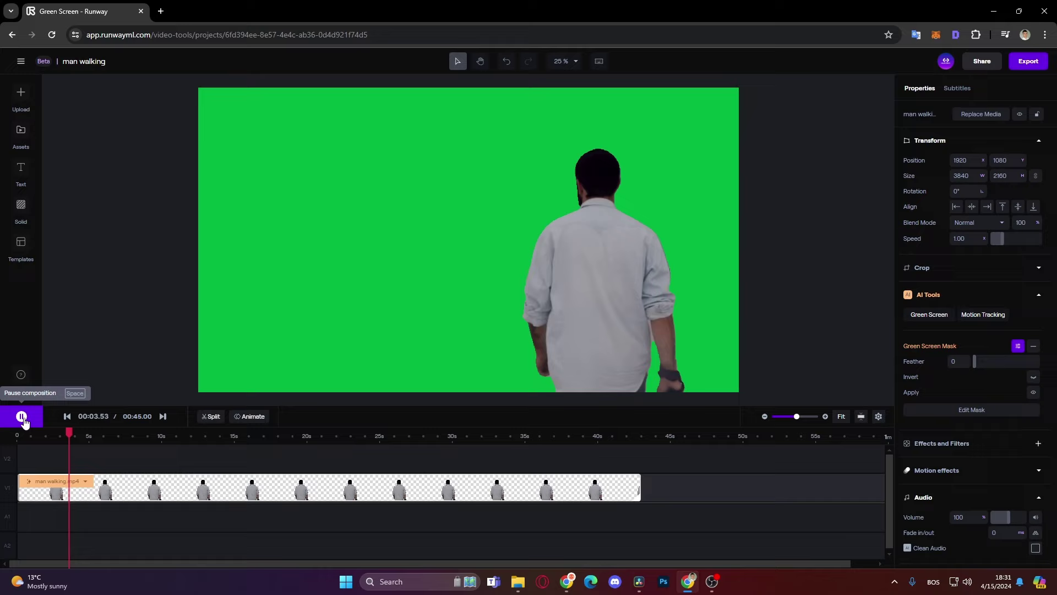
click(478, 259)
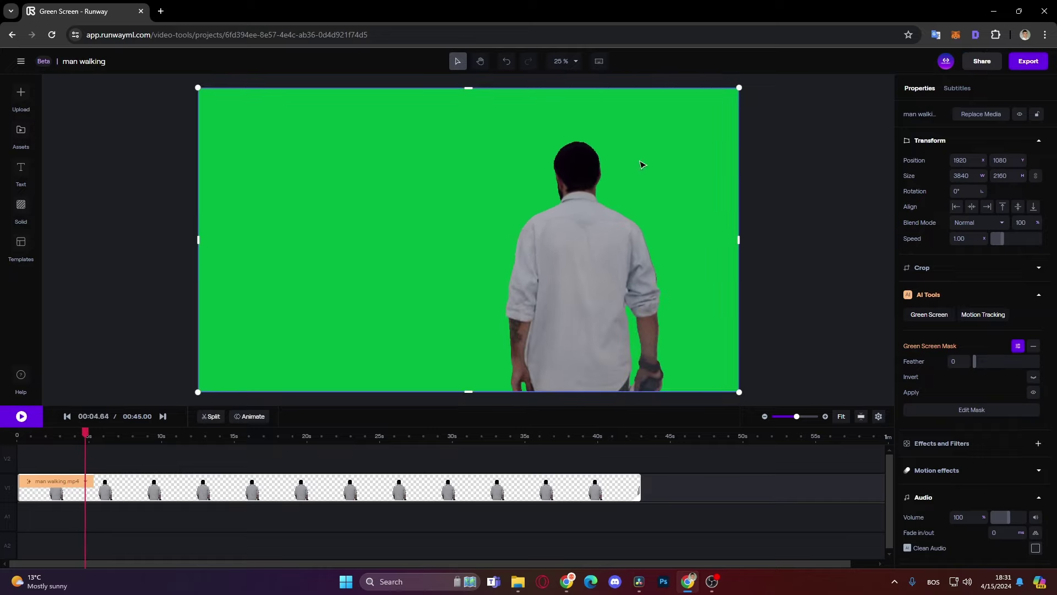
click(1029, 63)
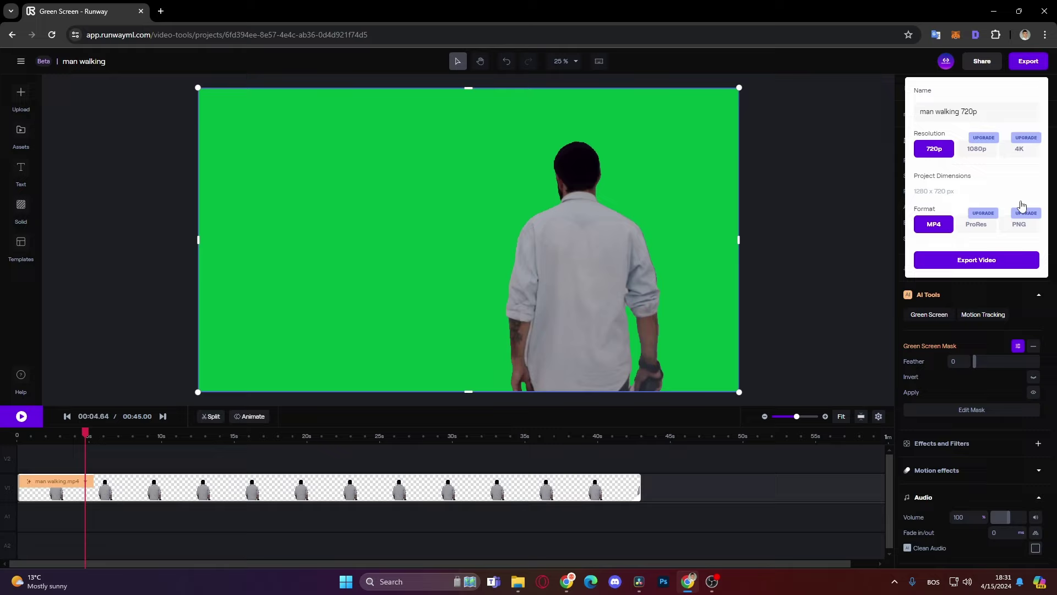
click(976, 264)
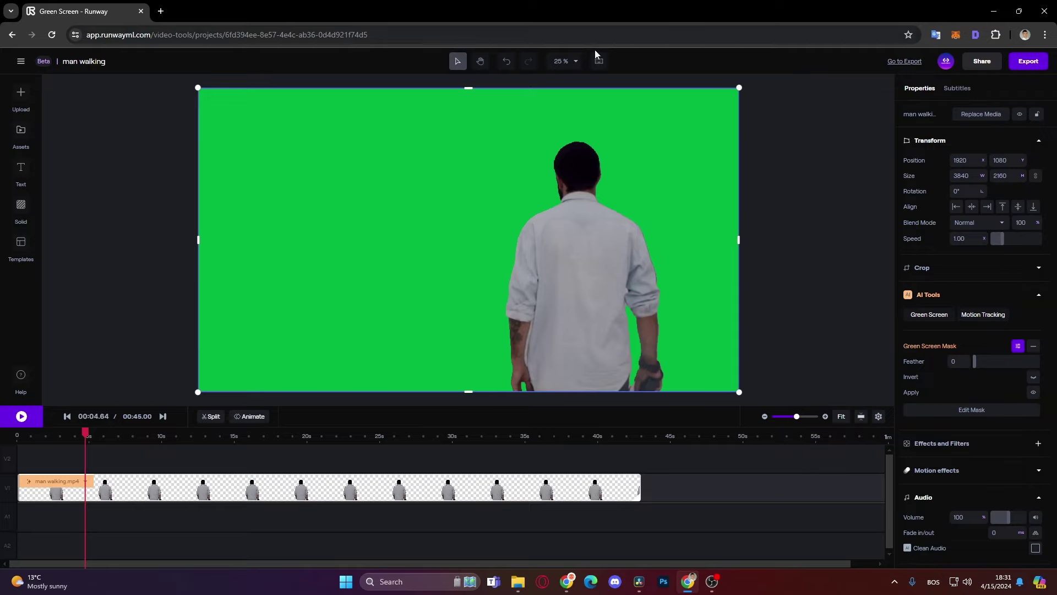
Download man walking 720p.mp4 from Runway's All Assets list via Home
click(22, 62)
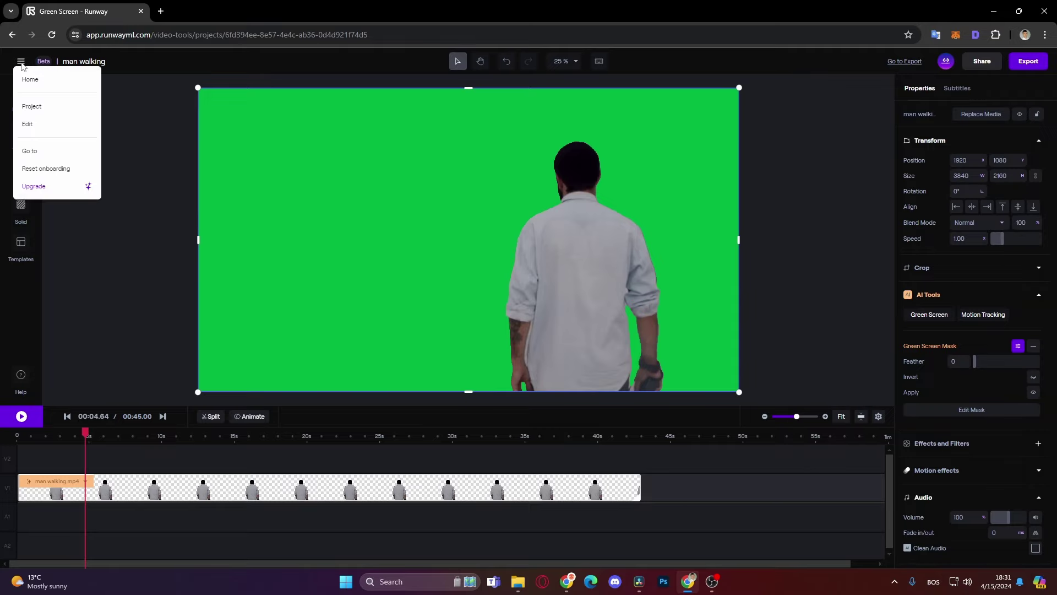
click(30, 79)
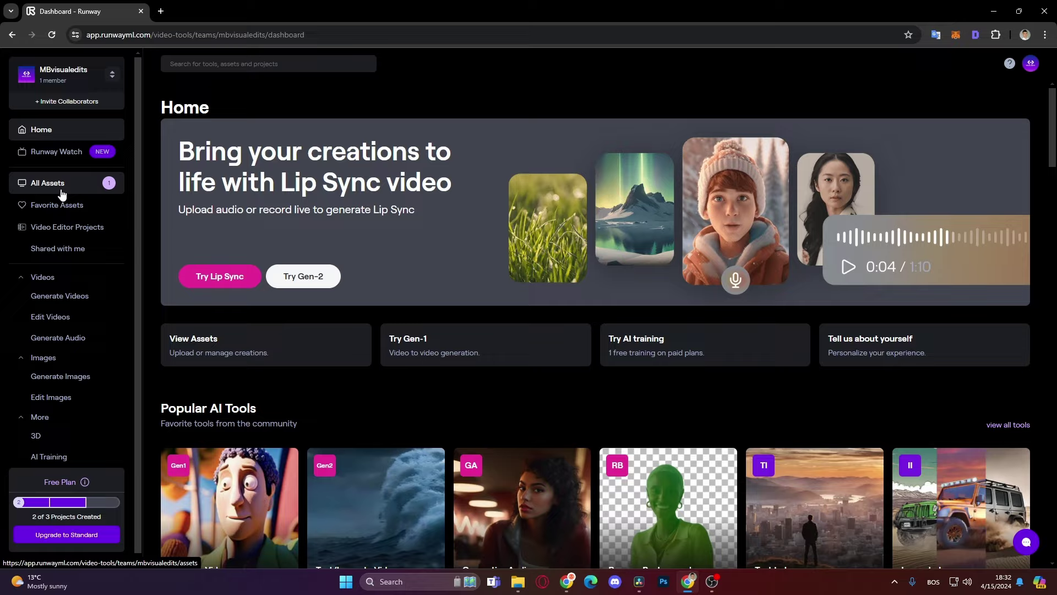
click(62, 185)
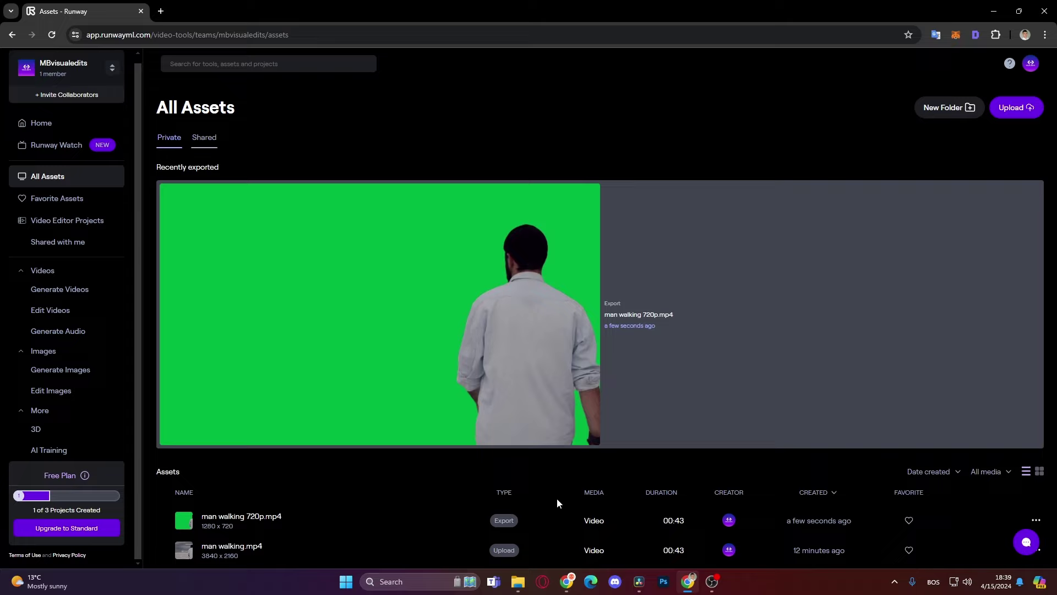
click(1036, 521)
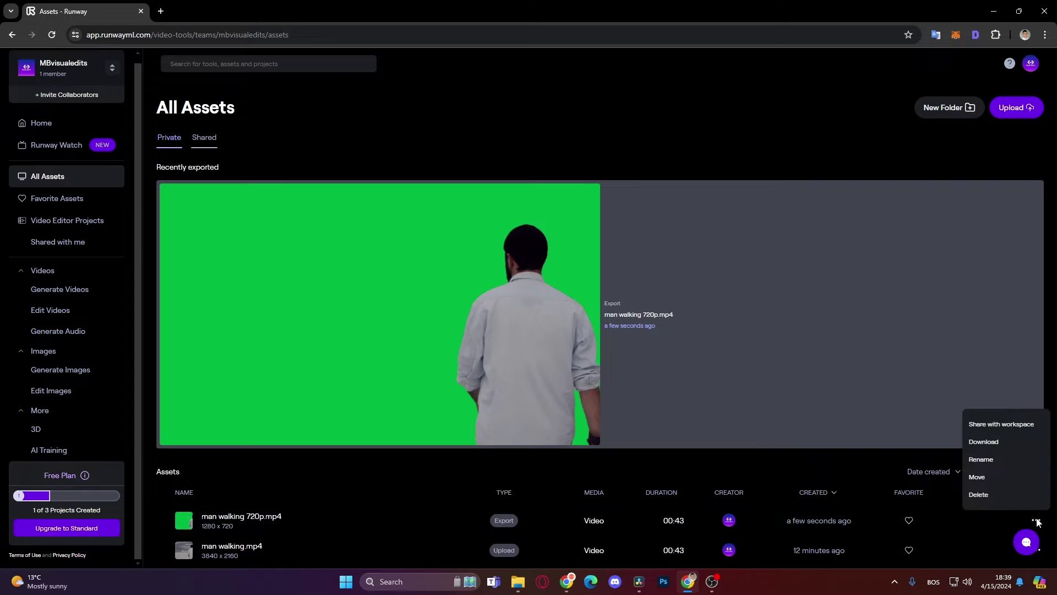
click(984, 442)
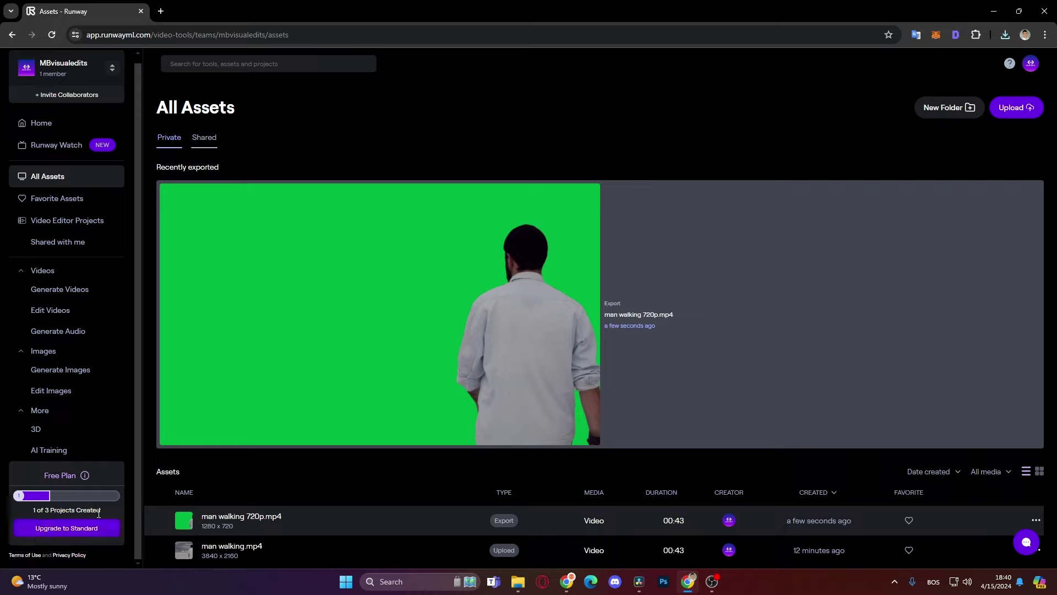
Delete the man walking project from Video Editor Projects, leaving the list empty
click(77, 228)
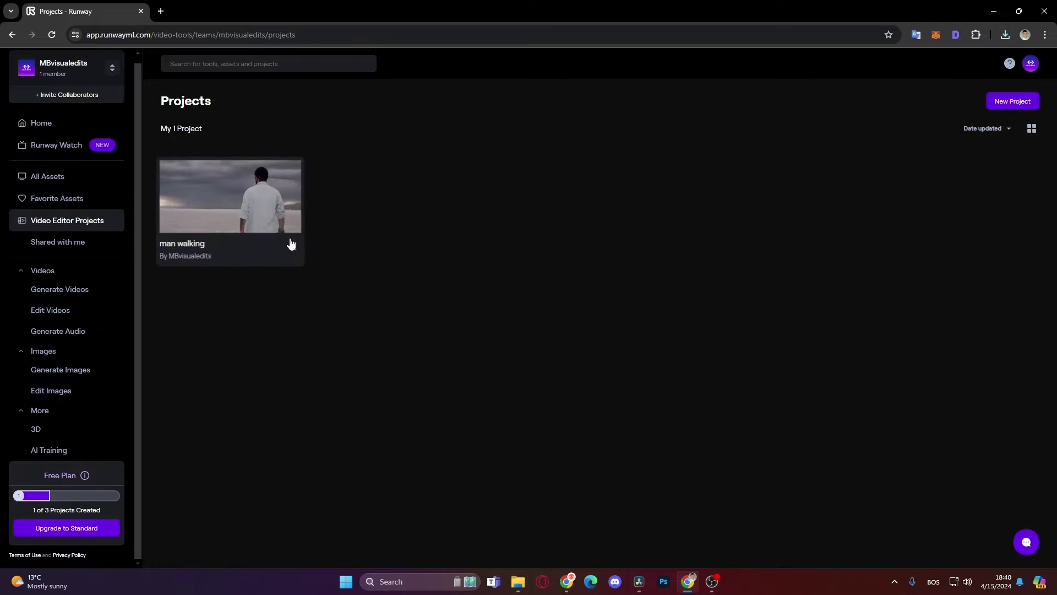
click(293, 252)
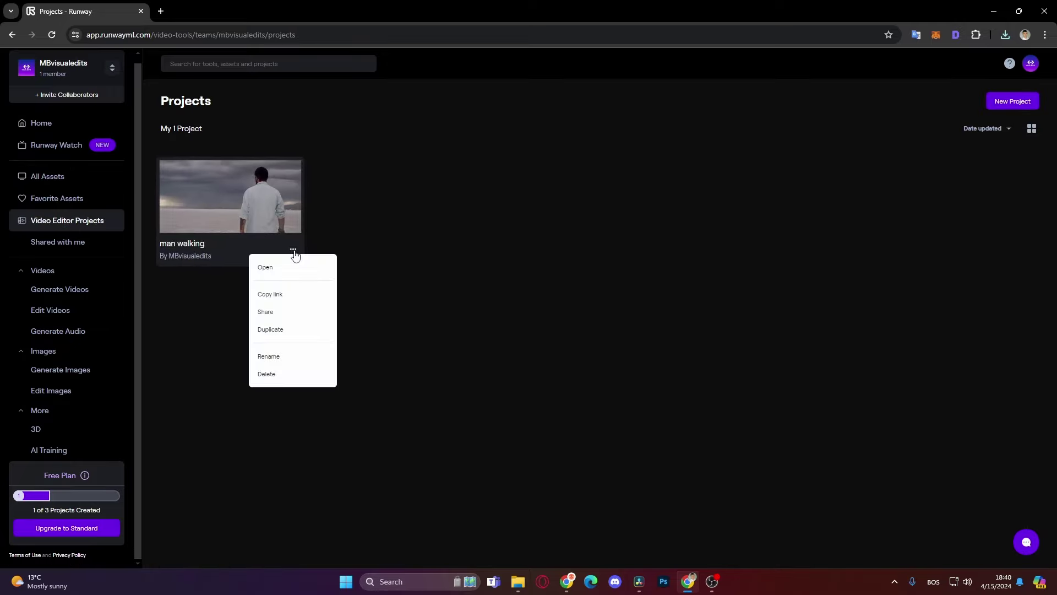
click(284, 373)
click(572, 342)
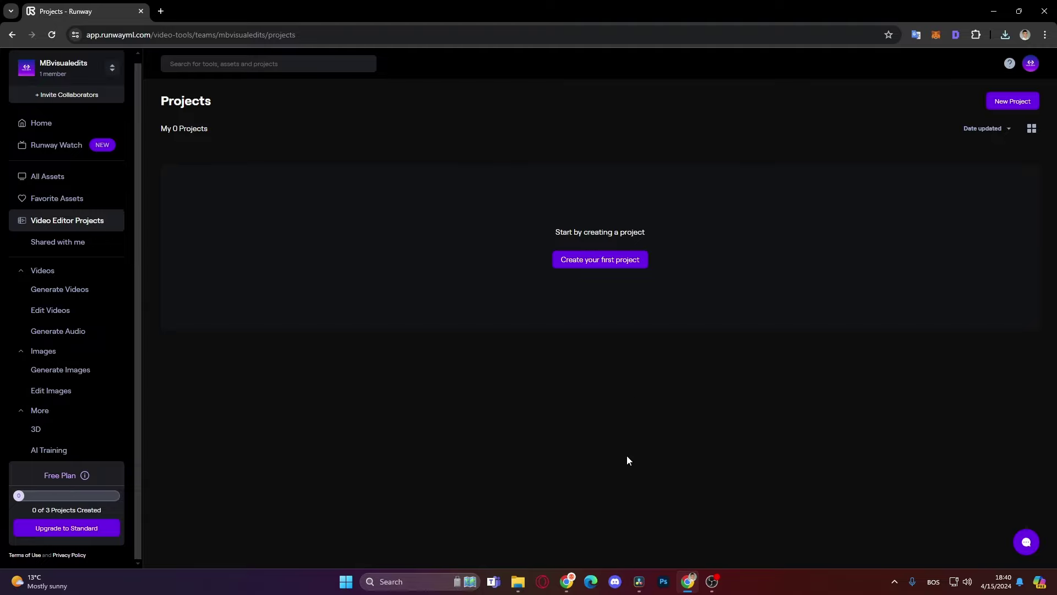
Add a Fusion Composition clip to the Resolve timeline and open it in Fusion
key(alt+Tab)
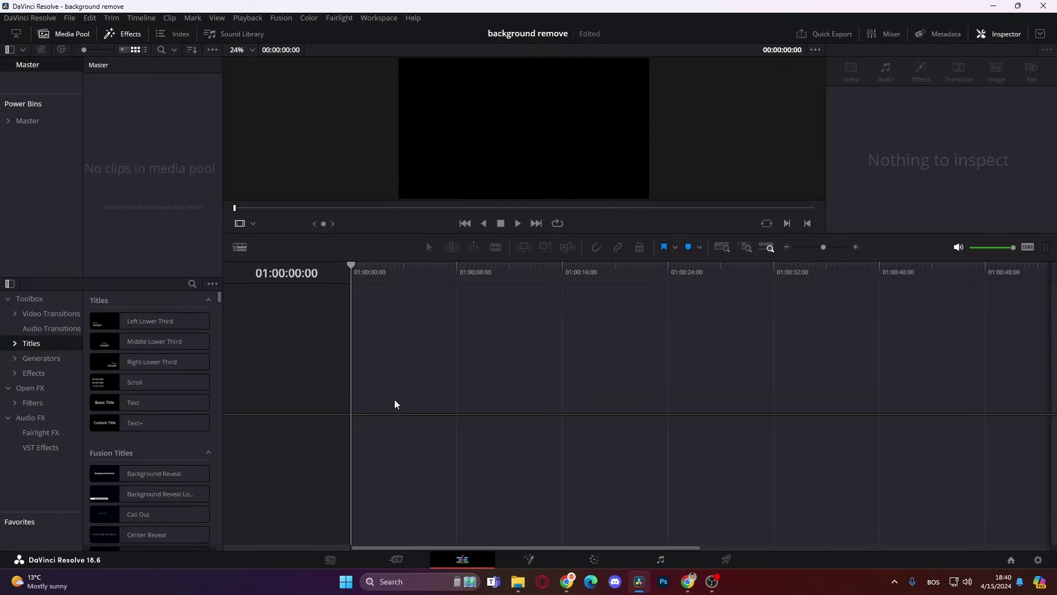
click(26, 374)
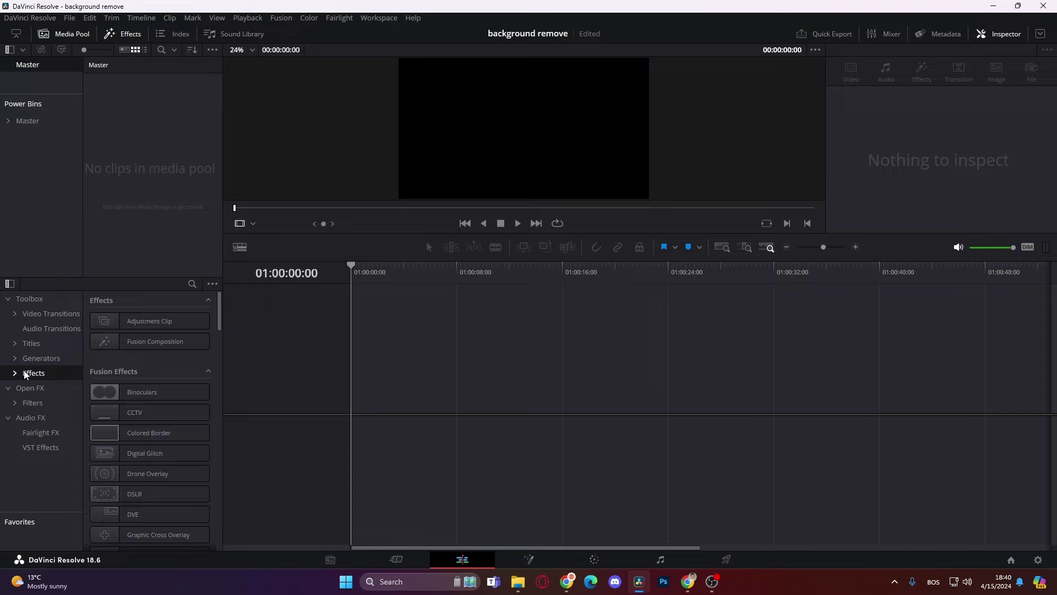
drag(140, 340, 486, 397)
click(529, 560)
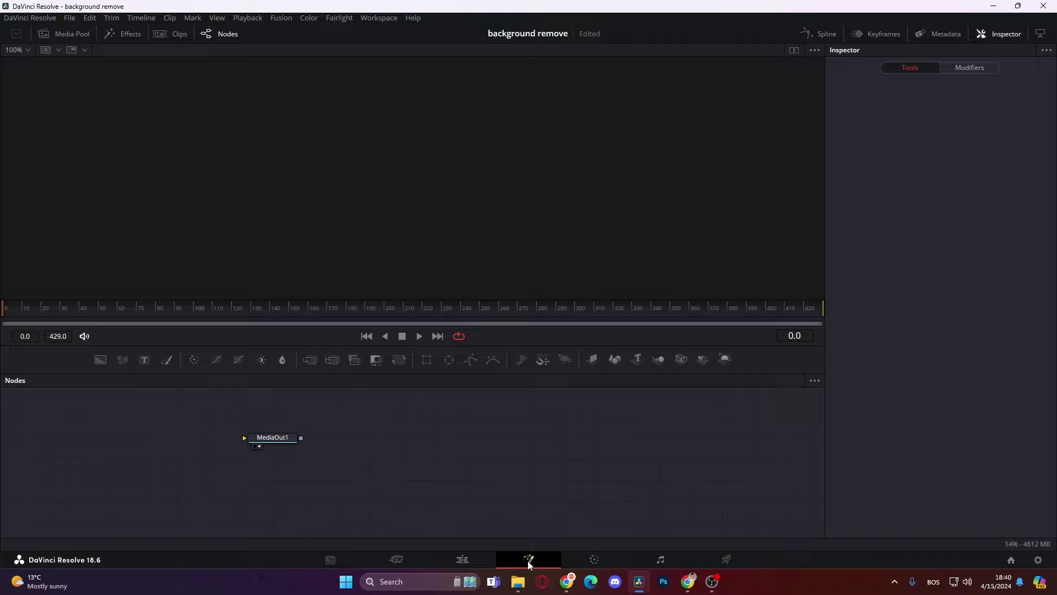
Connect a Background node to MediaOut1 and set its colour to solid red (Red 1.0)
click(265, 445)
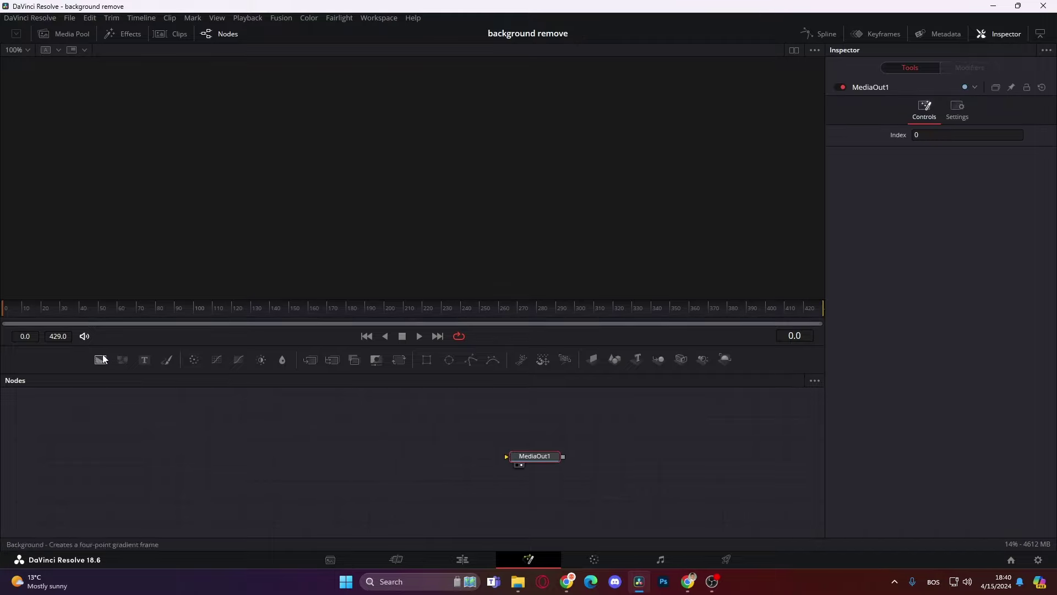
drag(101, 359, 512, 457)
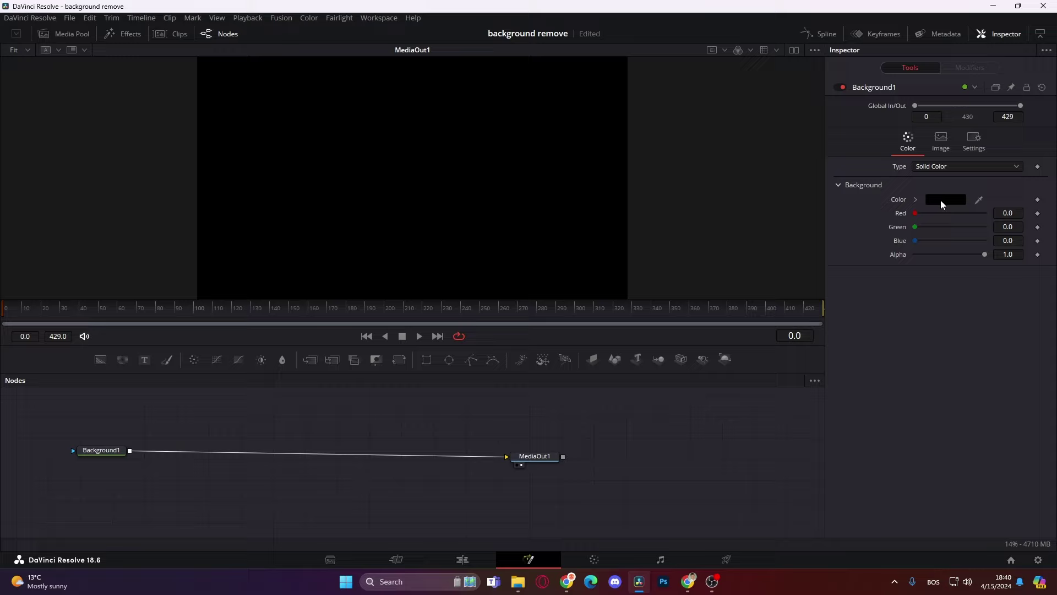
drag(916, 213, 932, 213)
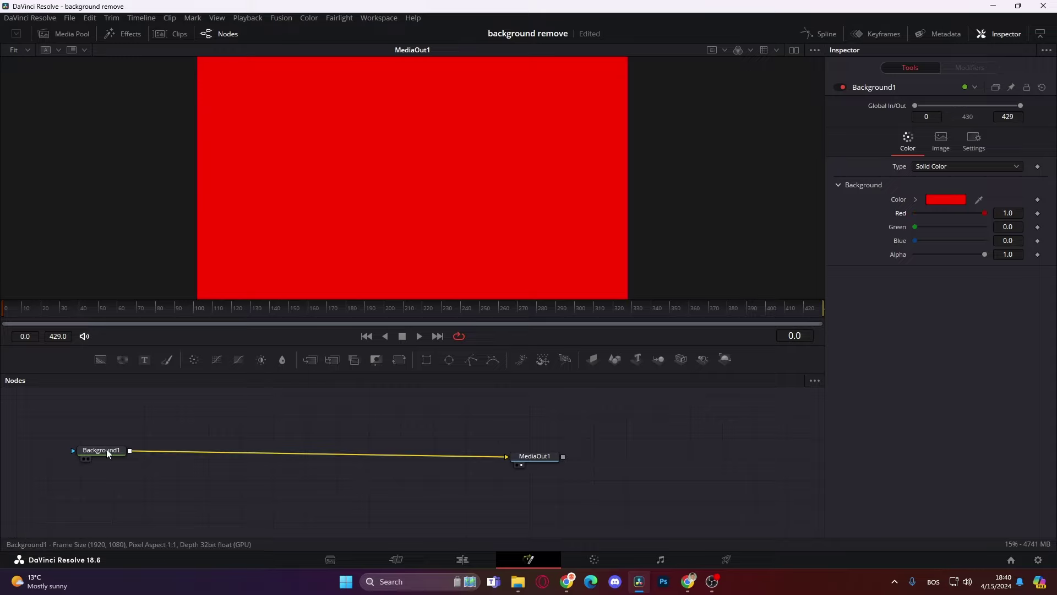
drag(108, 452, 106, 457)
drag(78, 402, 541, 483)
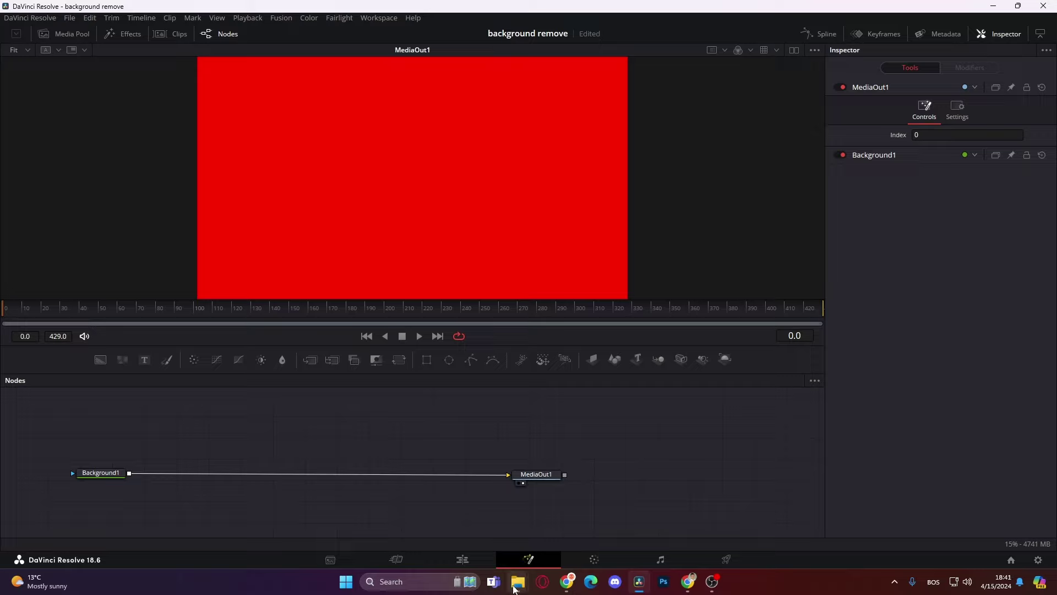
Merge the man walking 720p.mp4 MediaIn1 node over Background1 via Merge1, then move MediaIn1 up
mouse_move(518, 581)
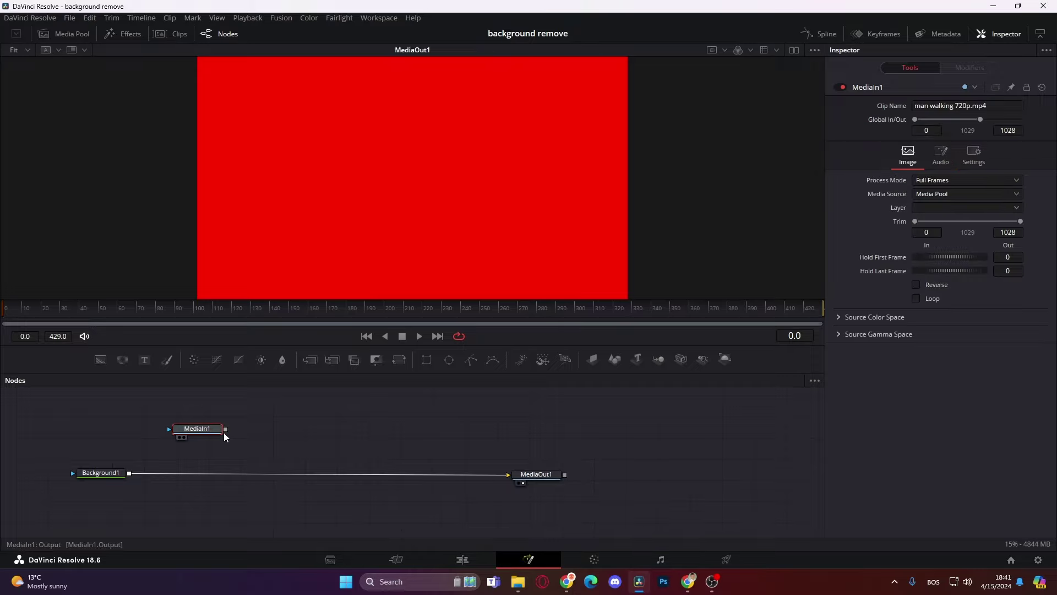
drag(226, 430, 130, 474)
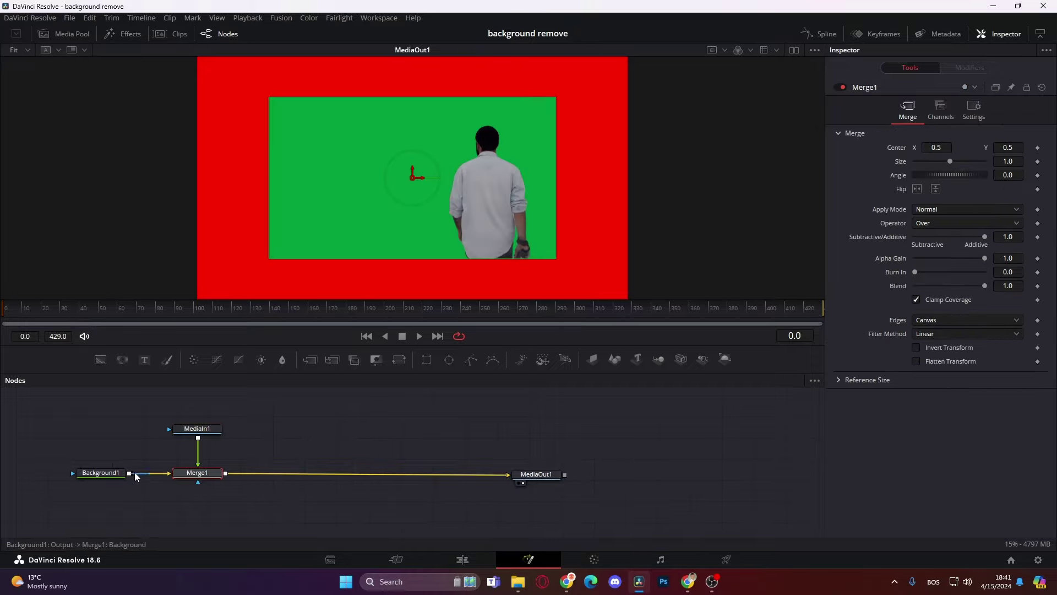
click(198, 430)
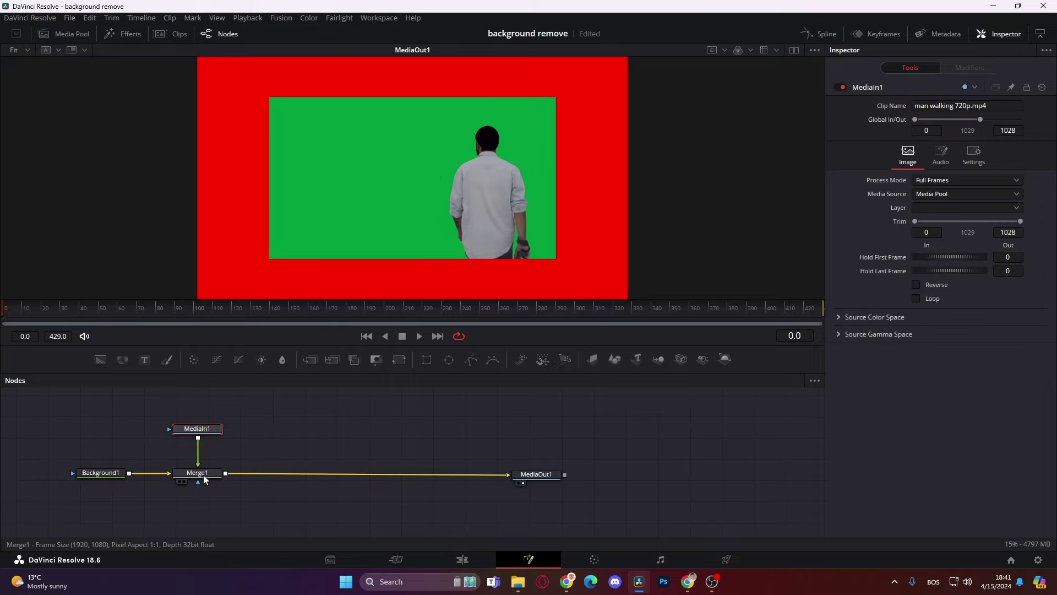
drag(188, 424, 190, 414)
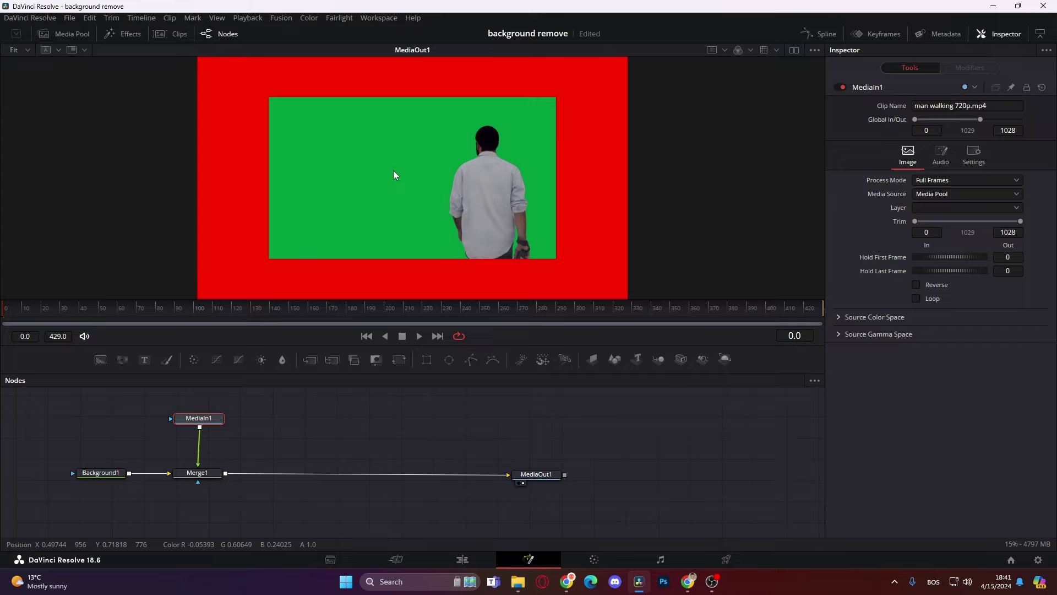
drag(200, 422, 201, 413)
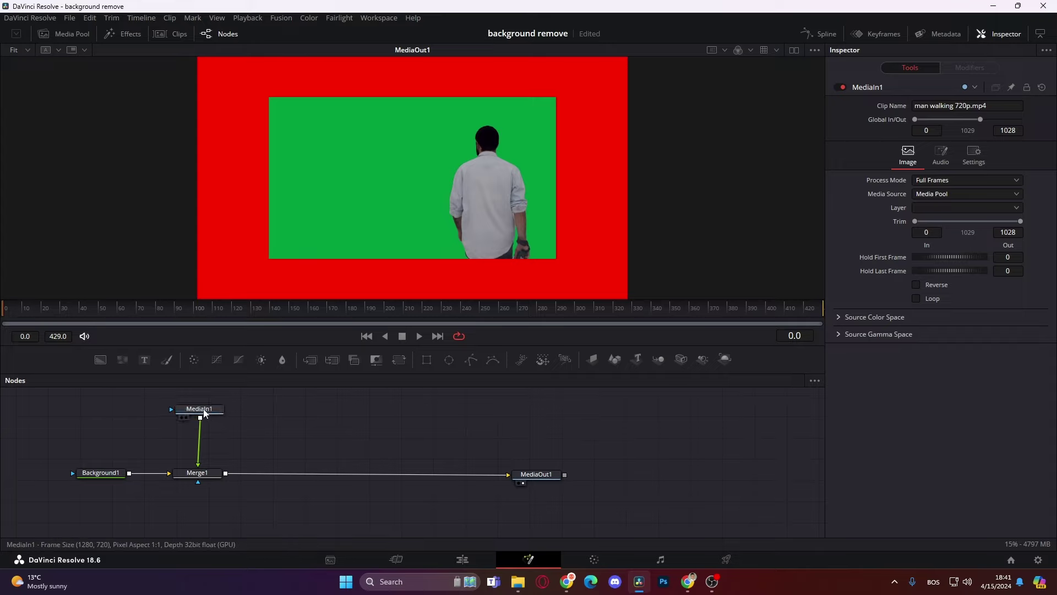
scroll(237, 441, up, 1)
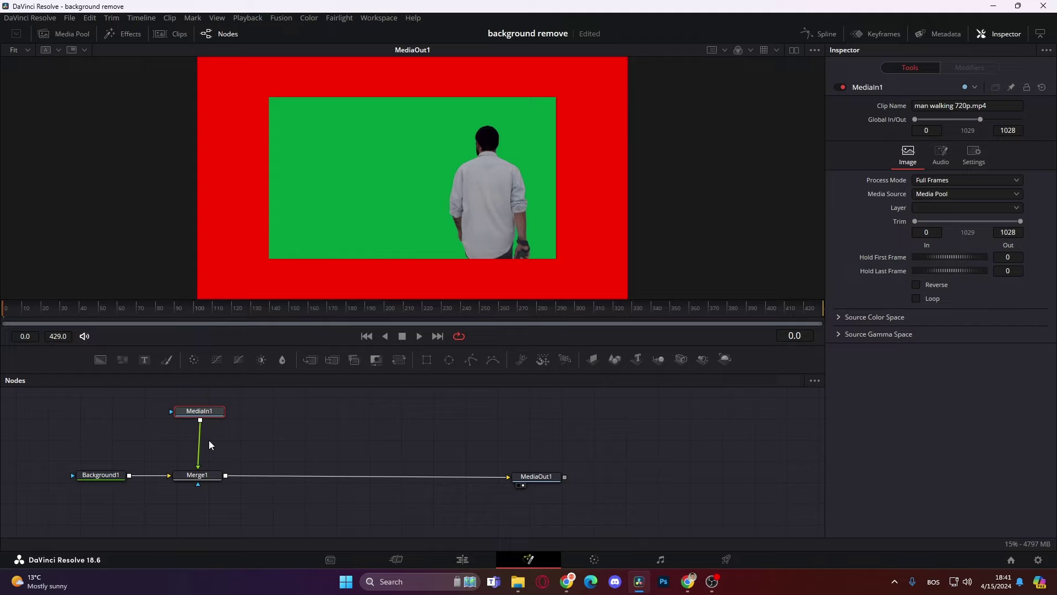
Insert a Delta Keyer after the clip and sample the green screen as its Background Color
key(shift+space)
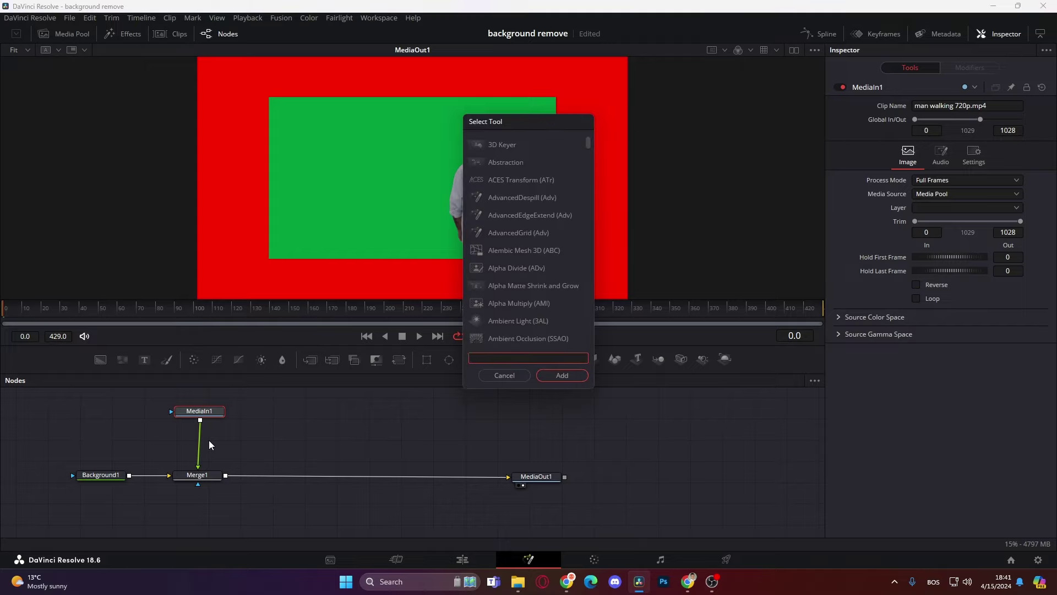
text(del)
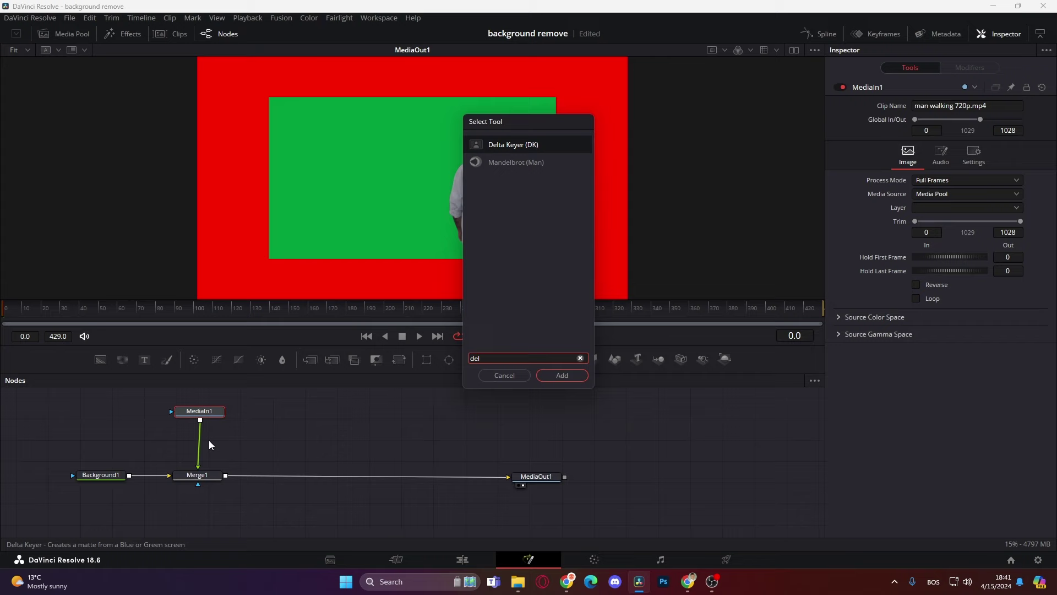
key(Return)
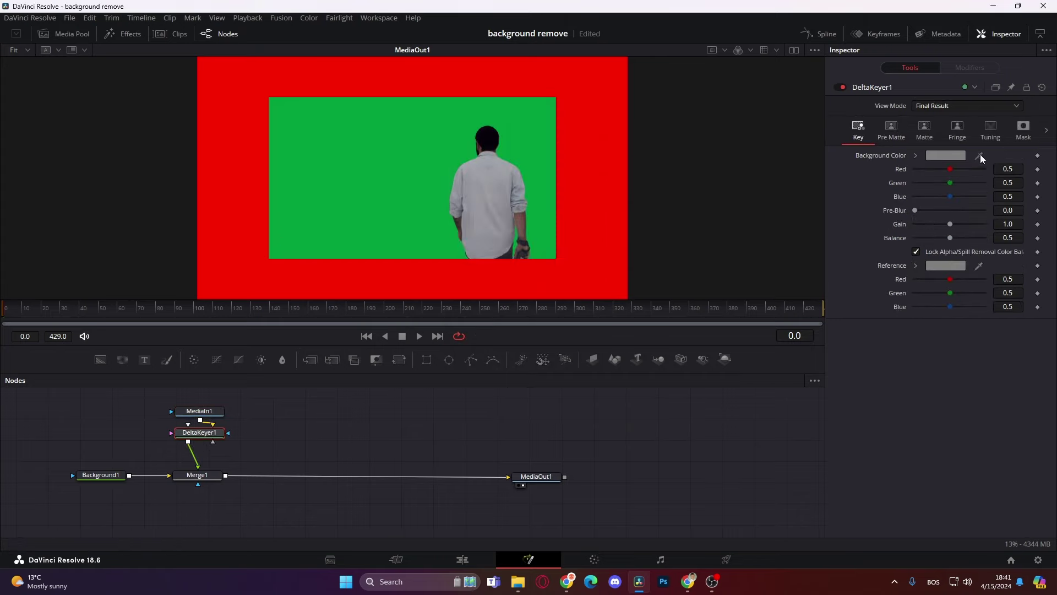
drag(980, 155, 414, 149)
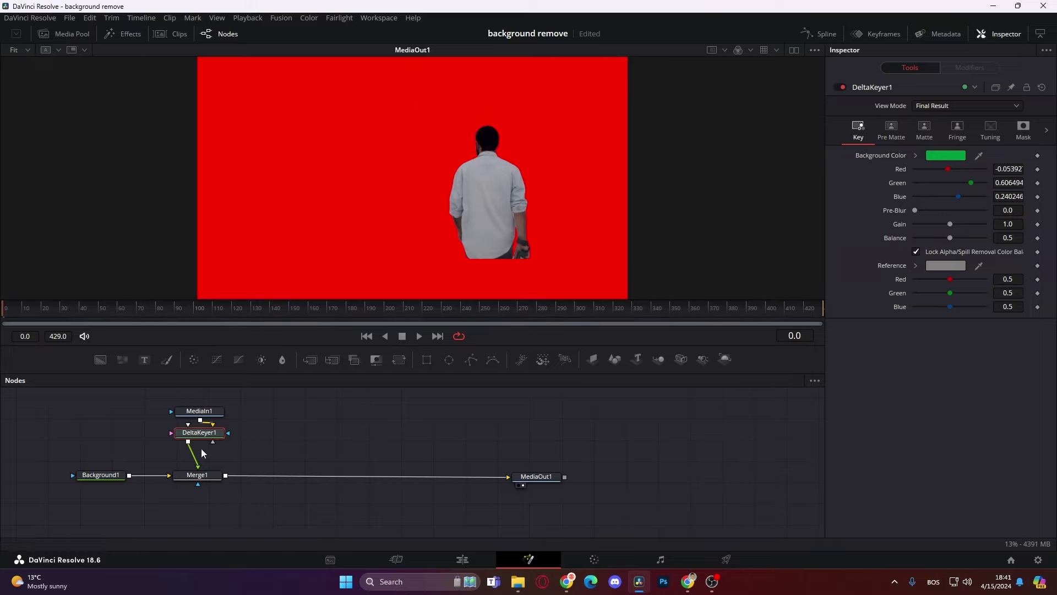
Set Merge1 Size to 0.94 and shift the man slightly left
click(197, 475)
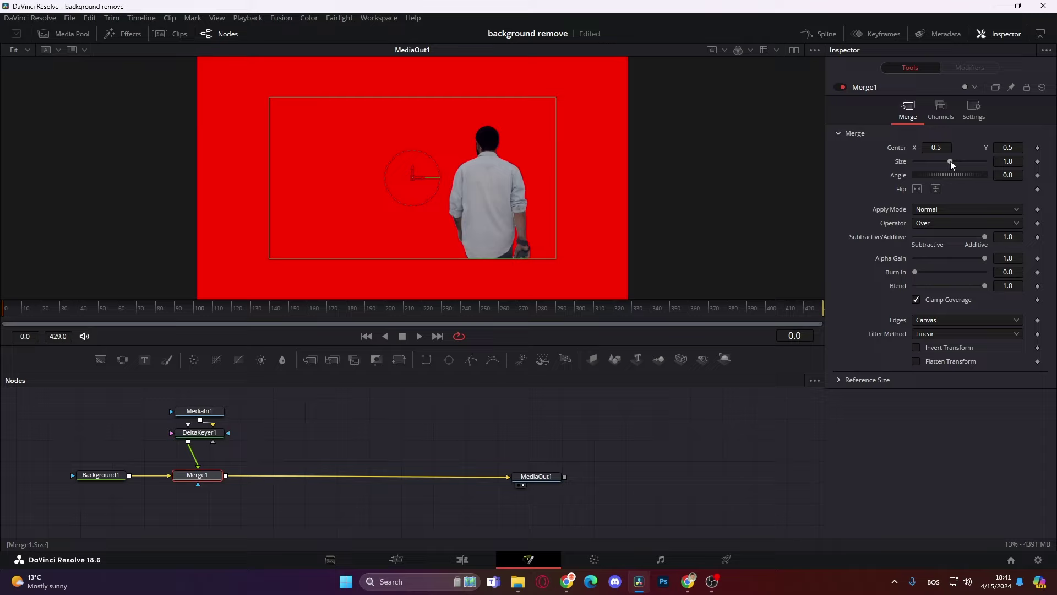
drag(951, 161, 946, 161)
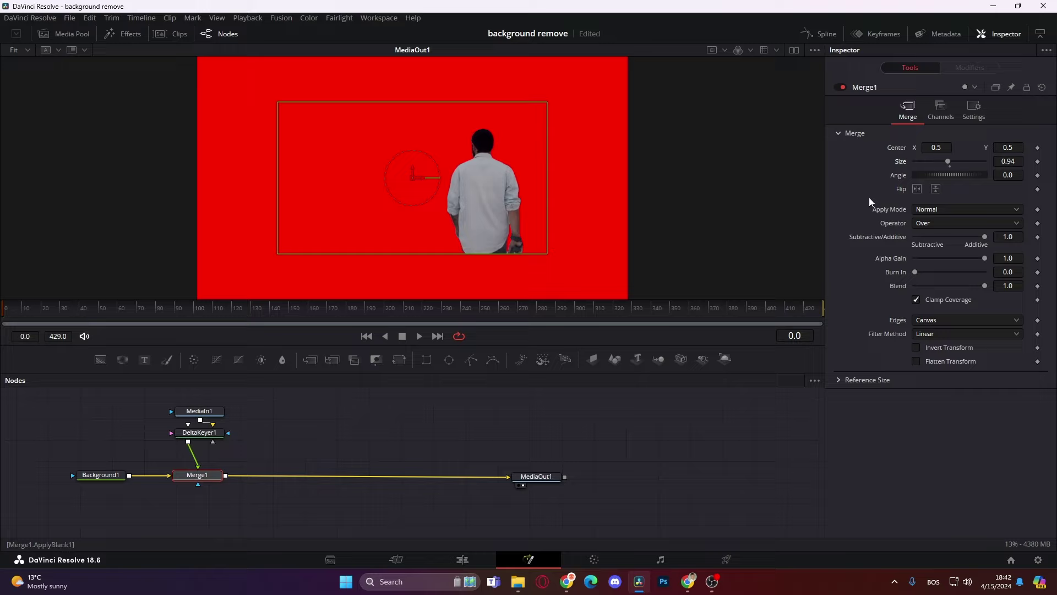
mouse_move(412, 178)
mouse_down()
mouse_move(429, 176)
mouse_move(372, 184)
mouse_move(402, 163)
mouse_move(403, 181)
mouse_up()
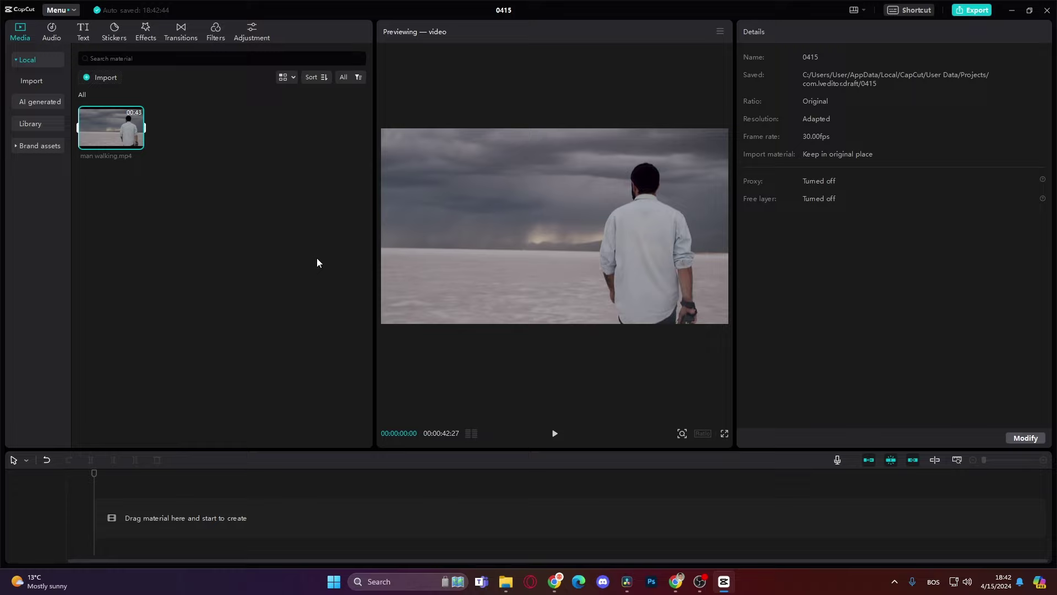
Add man walking.mp4 (00:42:27) from the Media panel to the CapCut timeline
drag(110, 128, 100, 527)
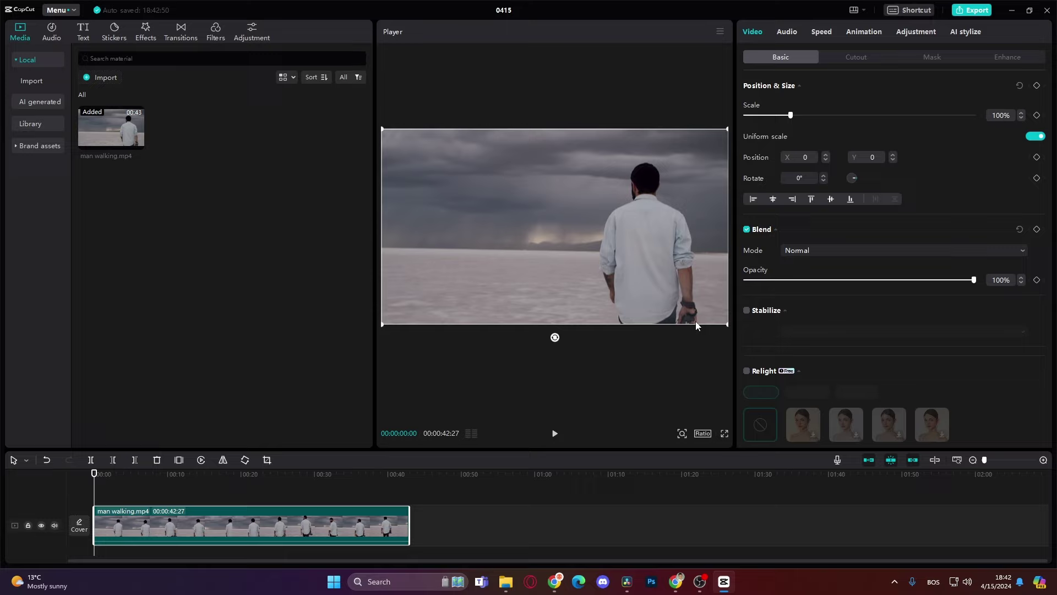
Apply Auto cutout to man walking.mp4 so he is isolated on black
click(852, 57)
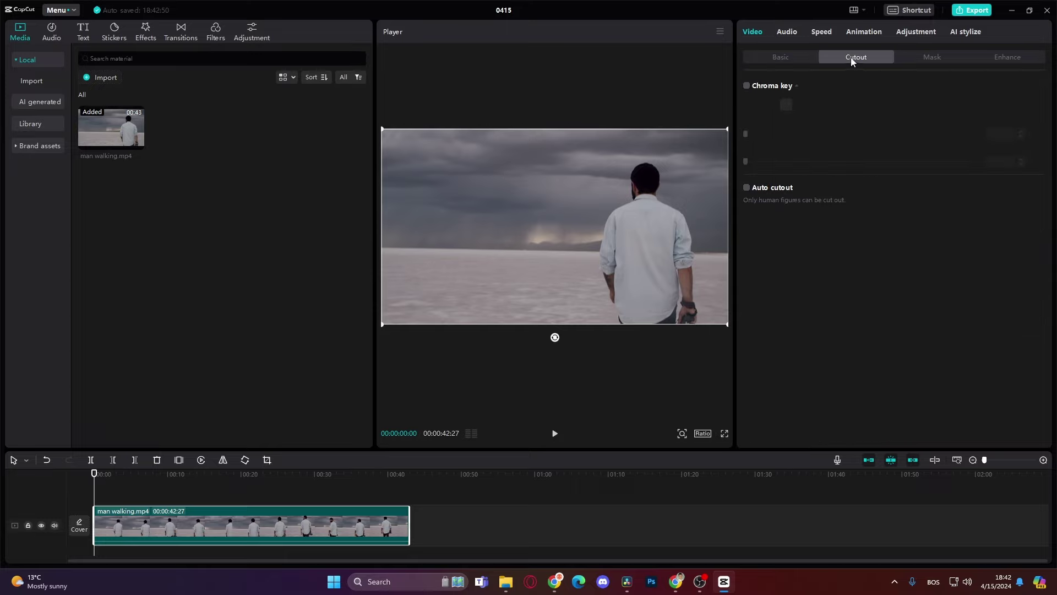
click(747, 188)
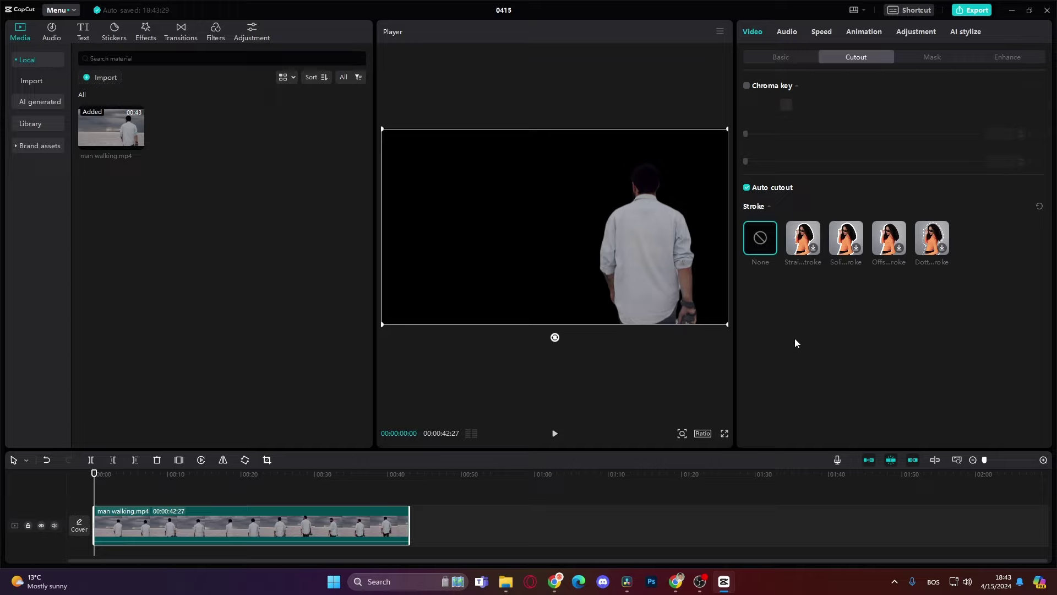
Give the clip a solid dark green canvas background and bring up the Export settings
click(789, 57)
scroll(889, 267, down, 10)
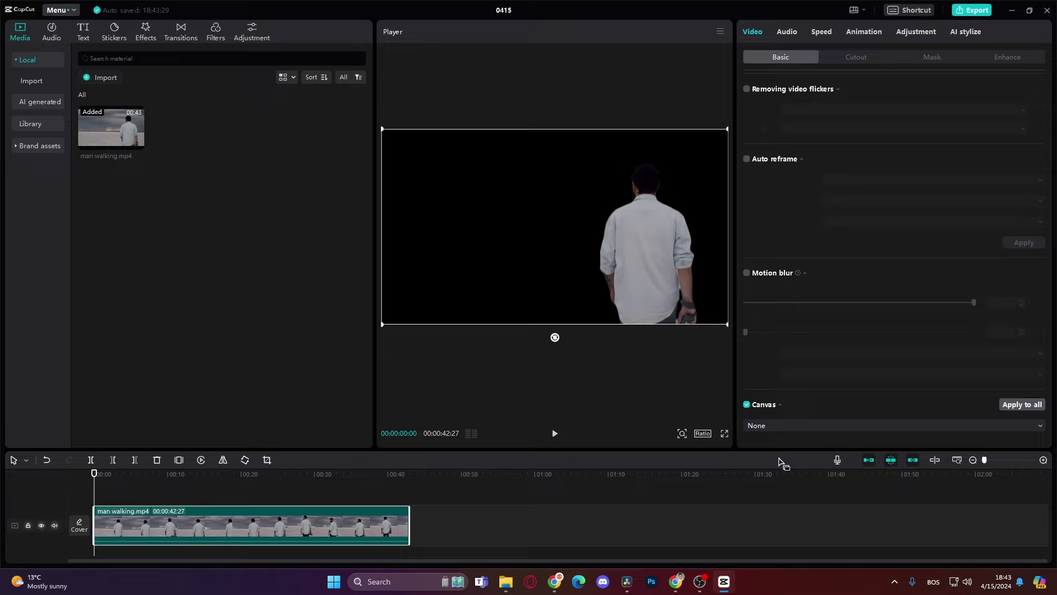
click(829, 425)
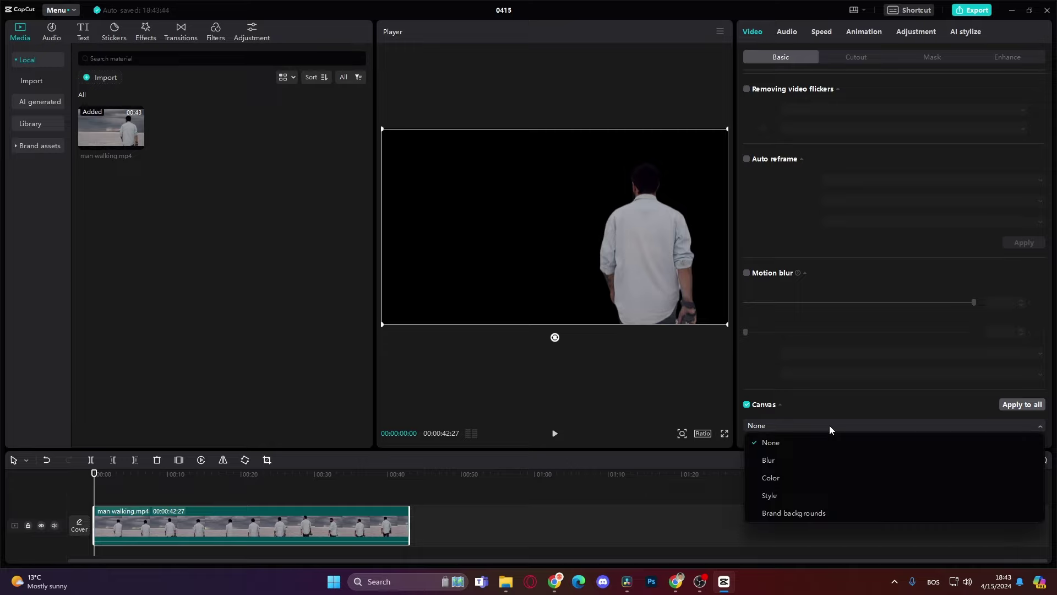
click(794, 478)
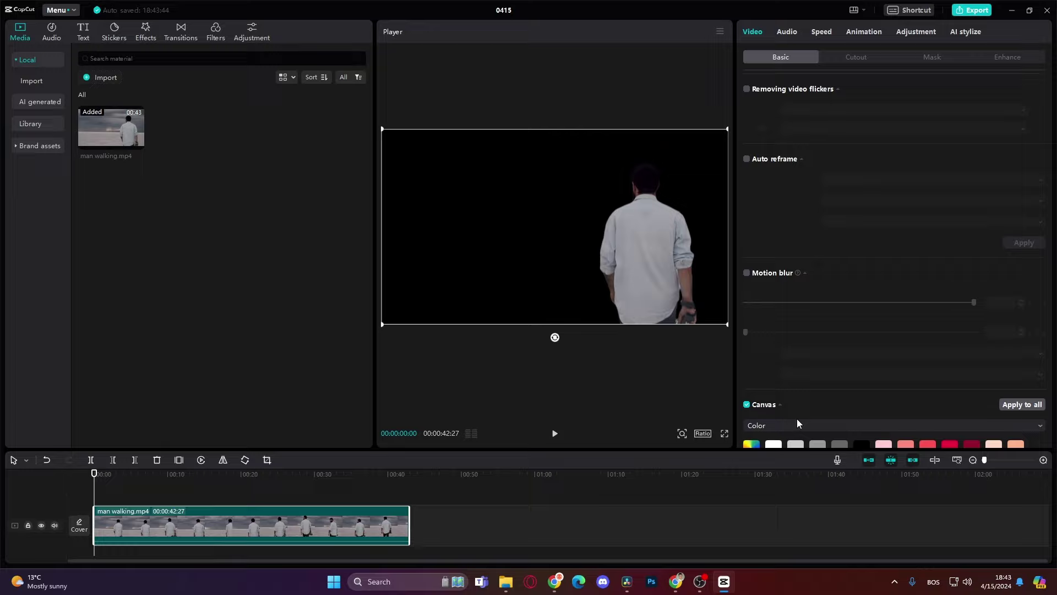
scroll(797, 423, down, 5)
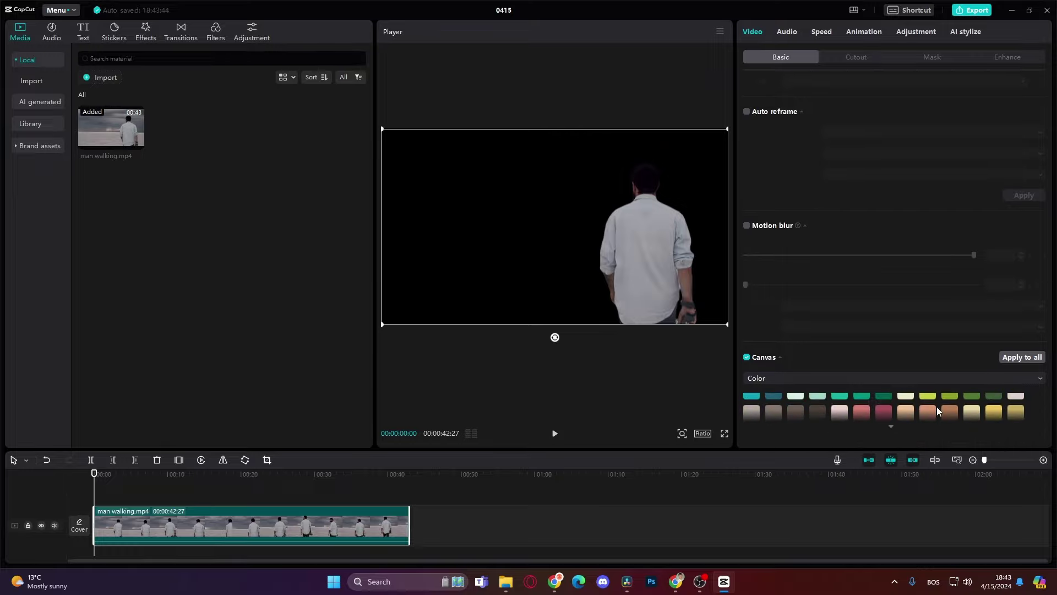
click(950, 398)
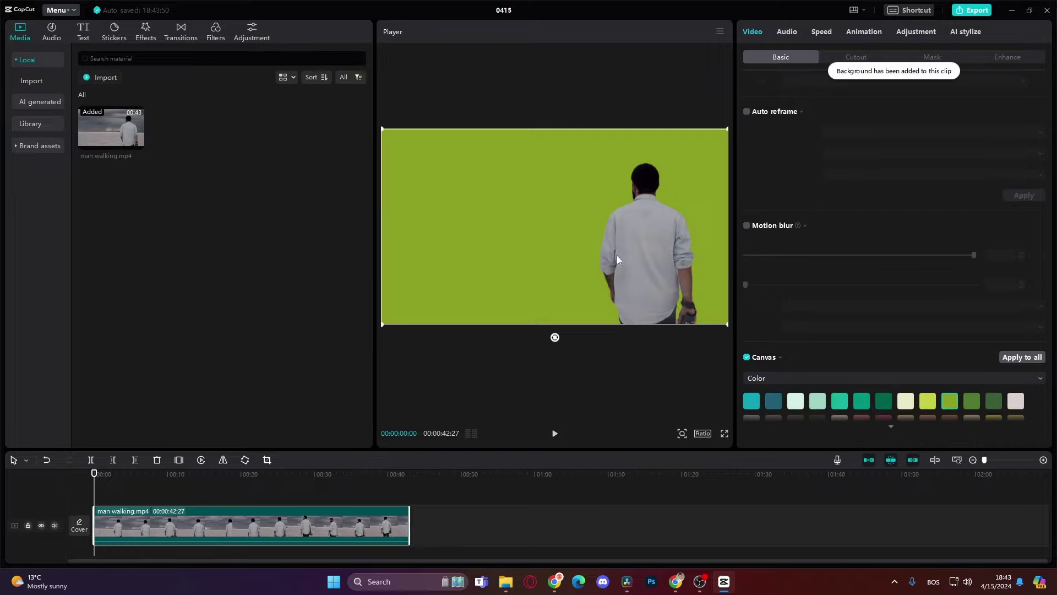
click(970, 404)
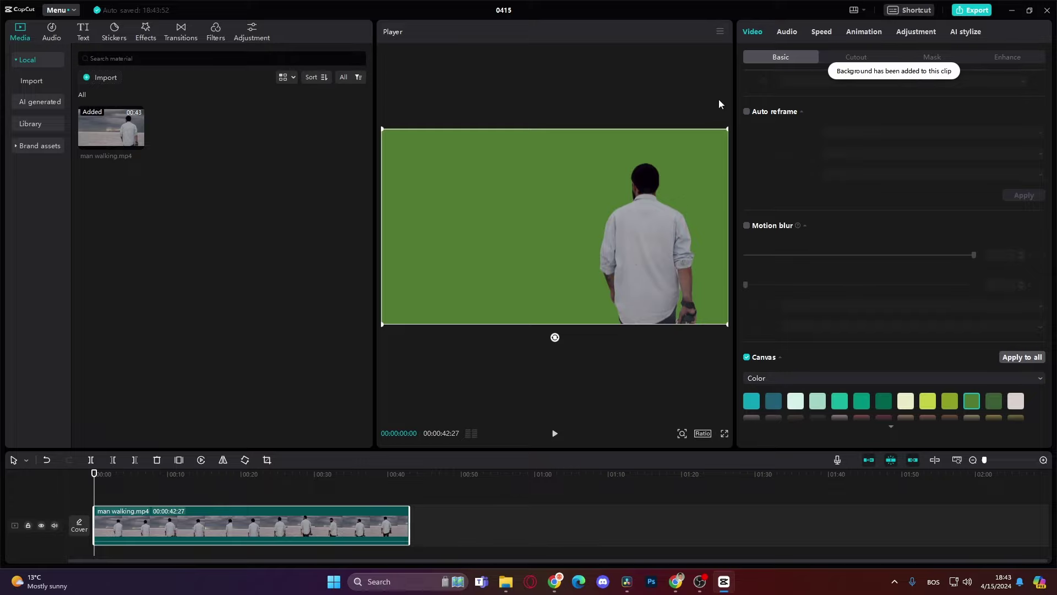
click(971, 11)
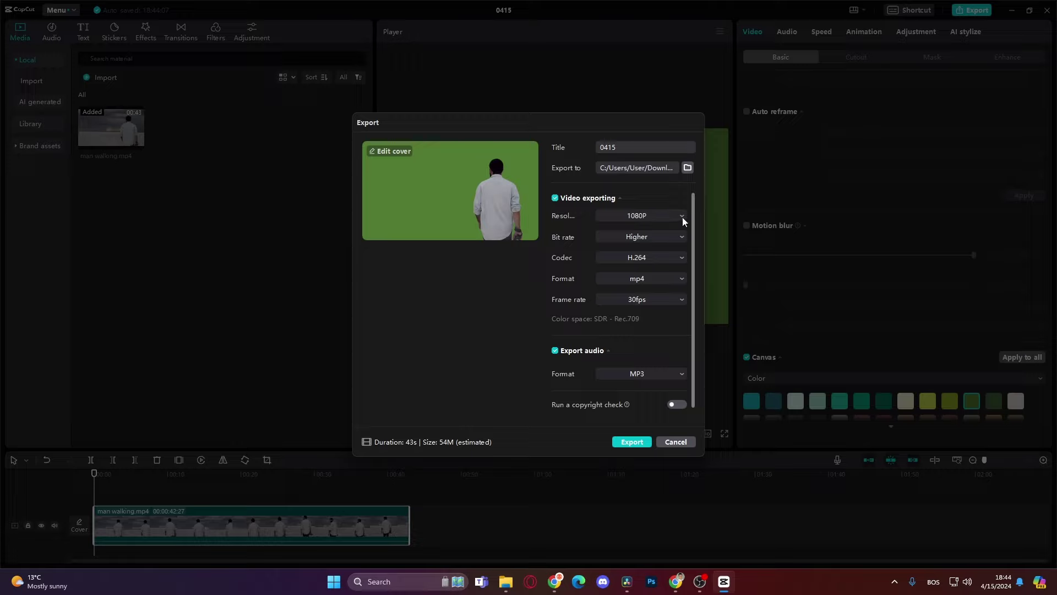
Export the clip as video 0415 at 1080P, H.264, mp4, 30fps
click(682, 217)
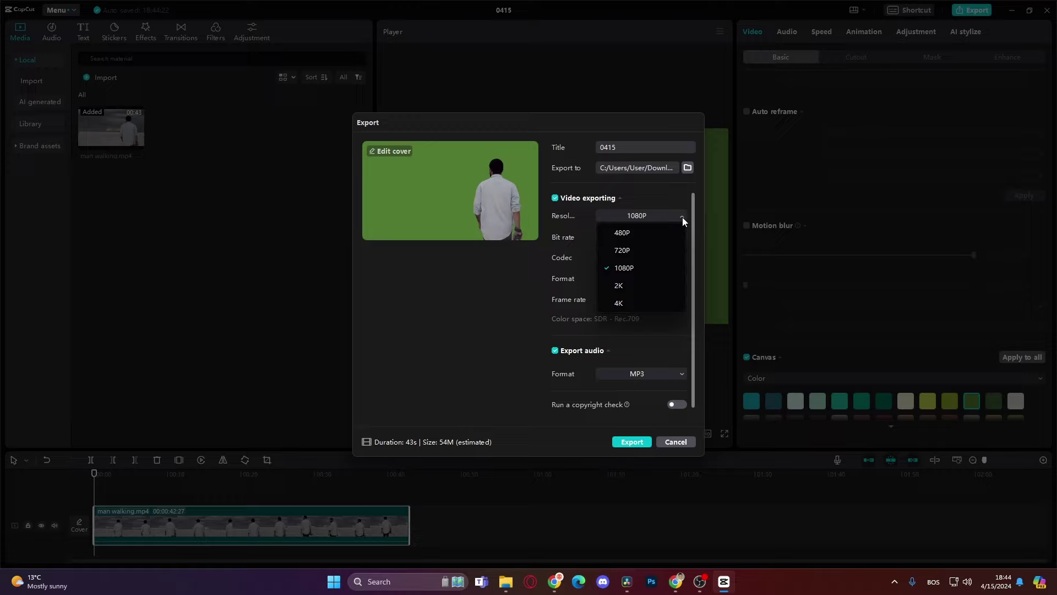
click(682, 217)
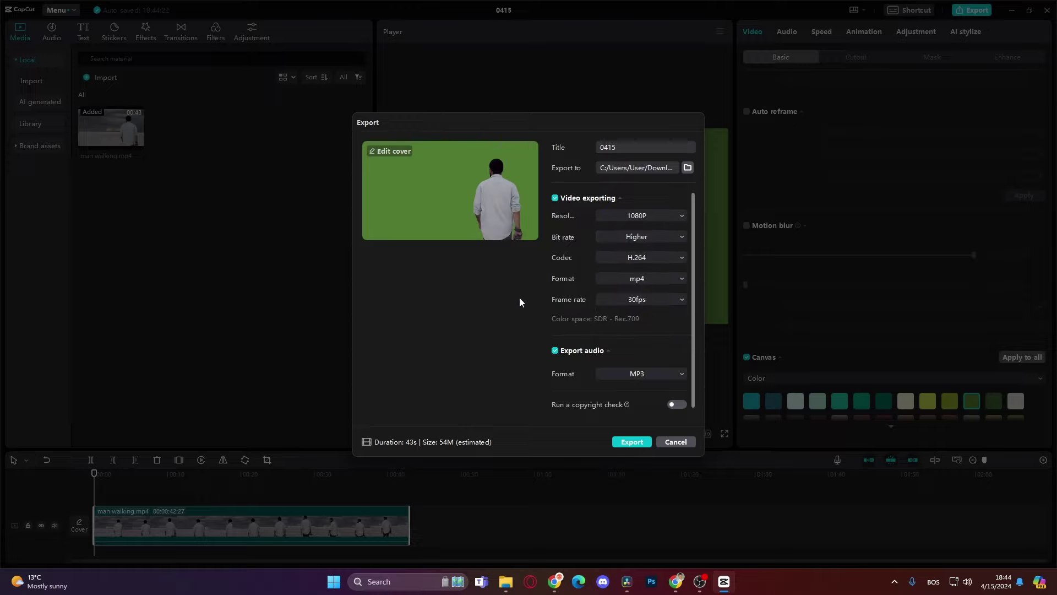
click(632, 442)
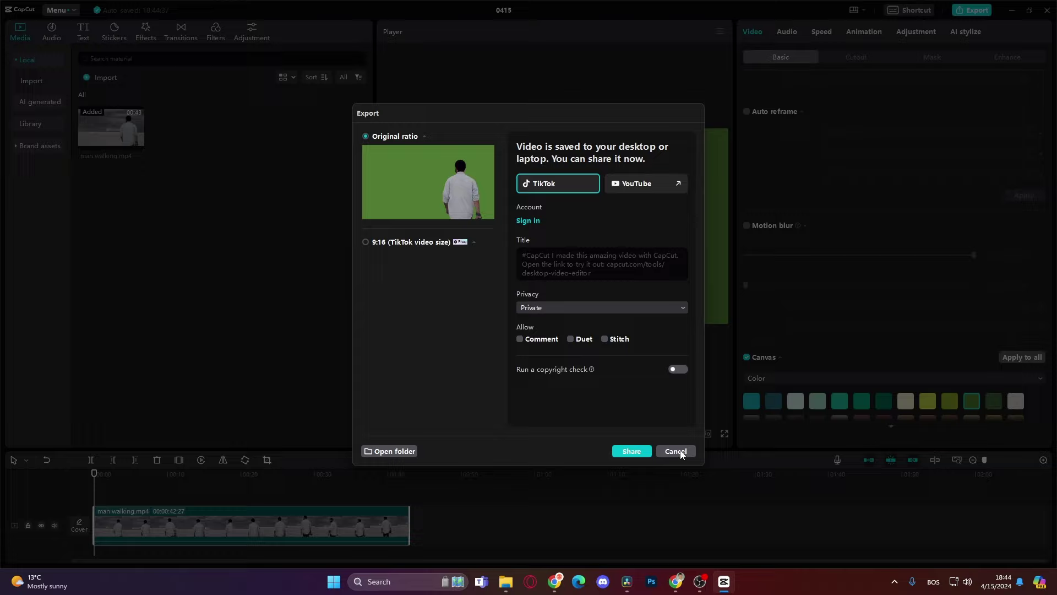
Bring 0415.mp4 from Downloads\0415 into the Fusion Nodes panel as MediaIn2
click(396, 451)
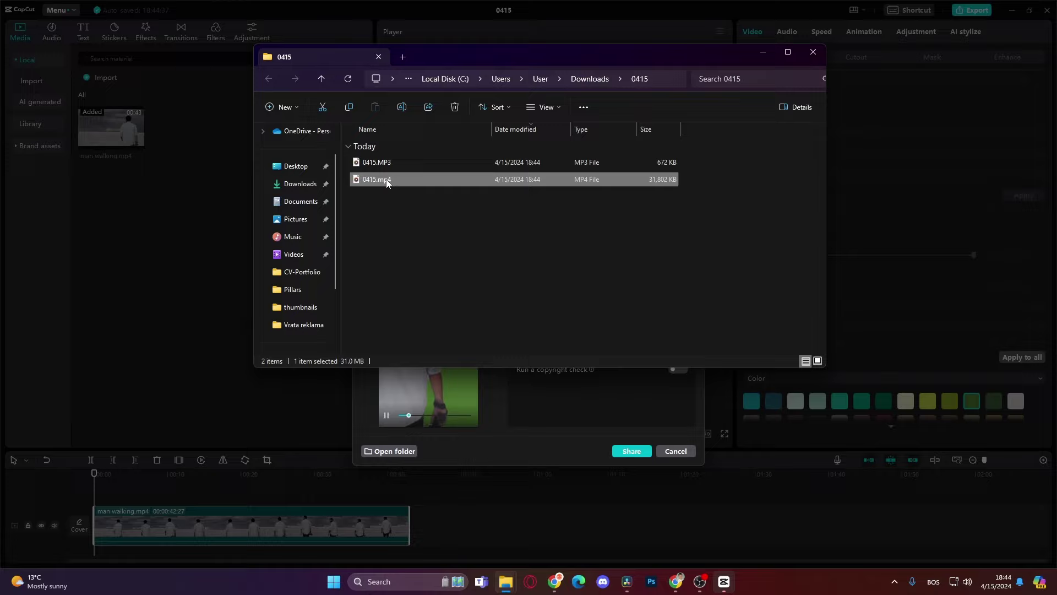
drag(371, 178, 372, 450)
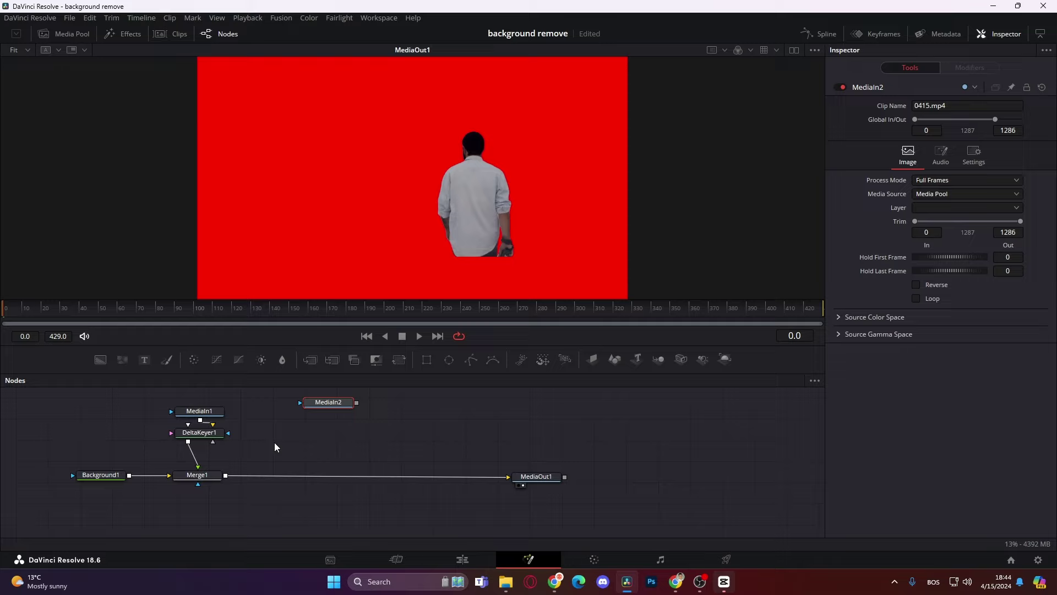
Delete MediaIn1, DeltaKeyer1 and Merge1, and composite MediaIn2 over Background1
drag(248, 485, 180, 403)
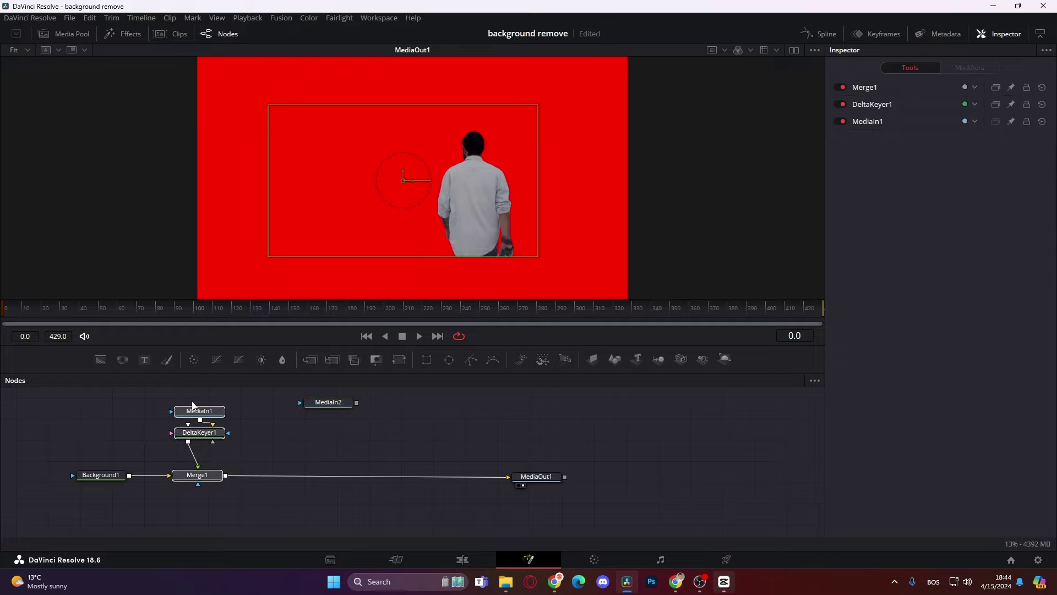
key(Delete)
click(246, 437)
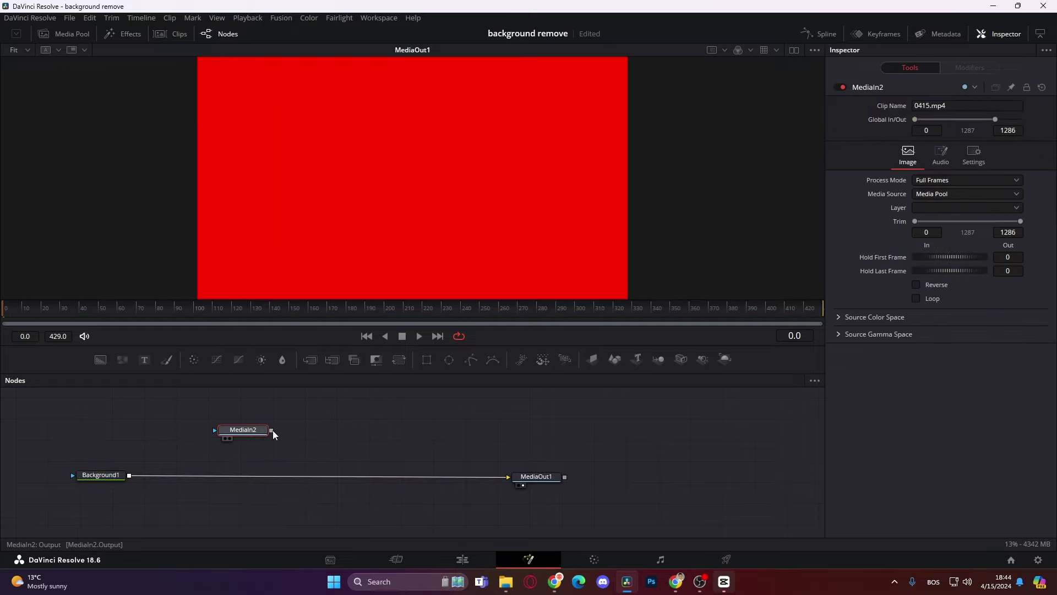
drag(272, 431, 127, 477)
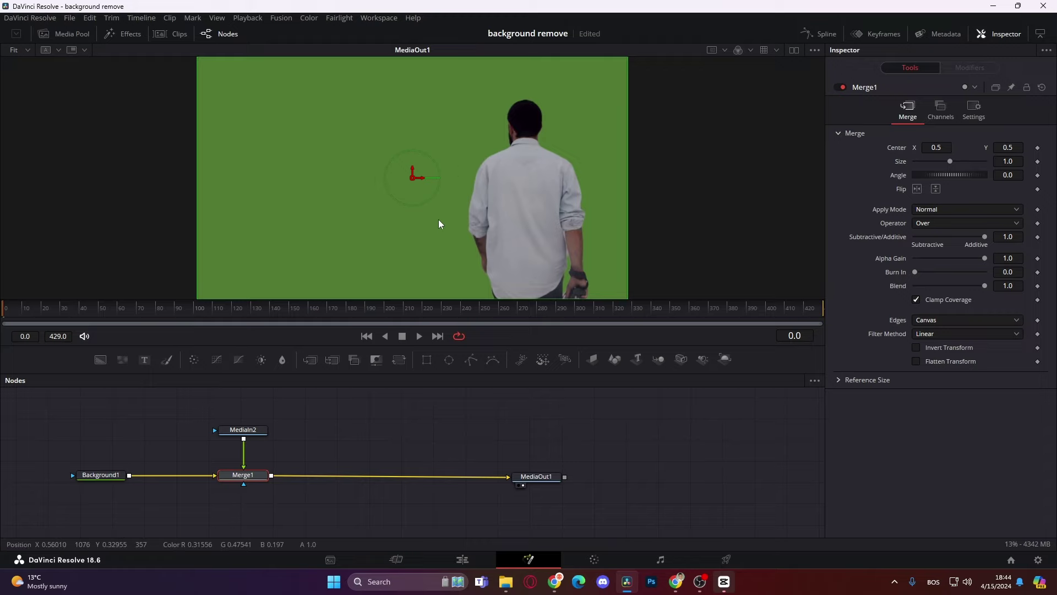
drag(246, 436, 247, 425)
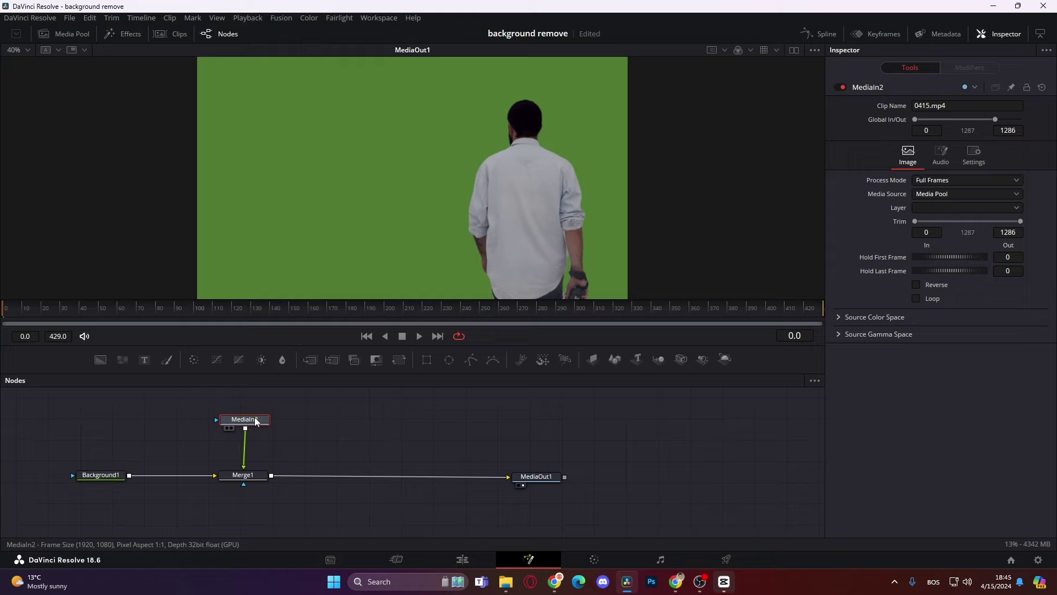
Insert a Delta Keyer after MediaIn2 and sample its dark green as the key colour
key(shift+space)
text(del)
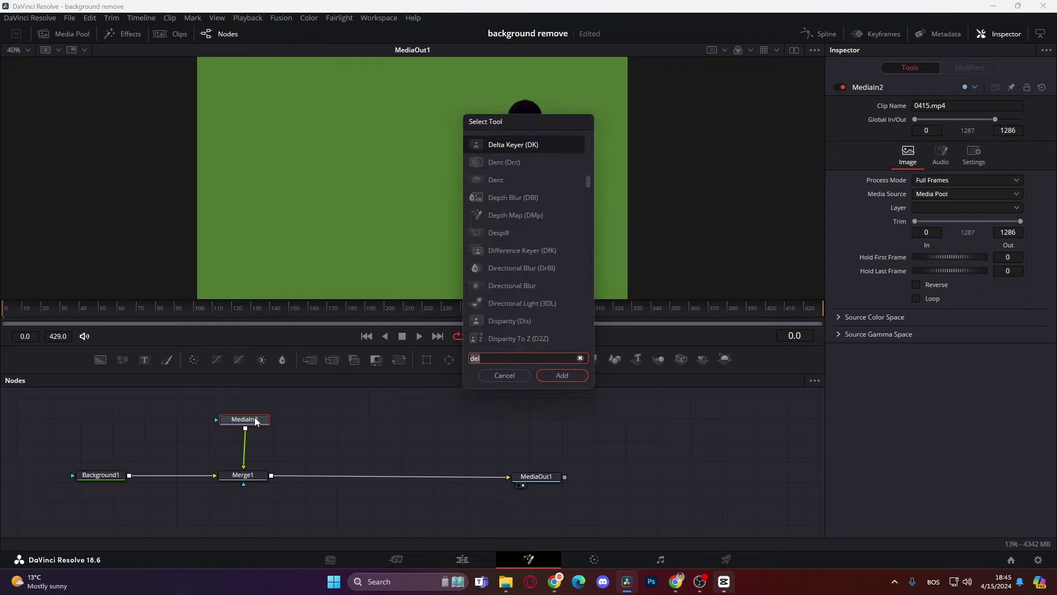
key(Return)
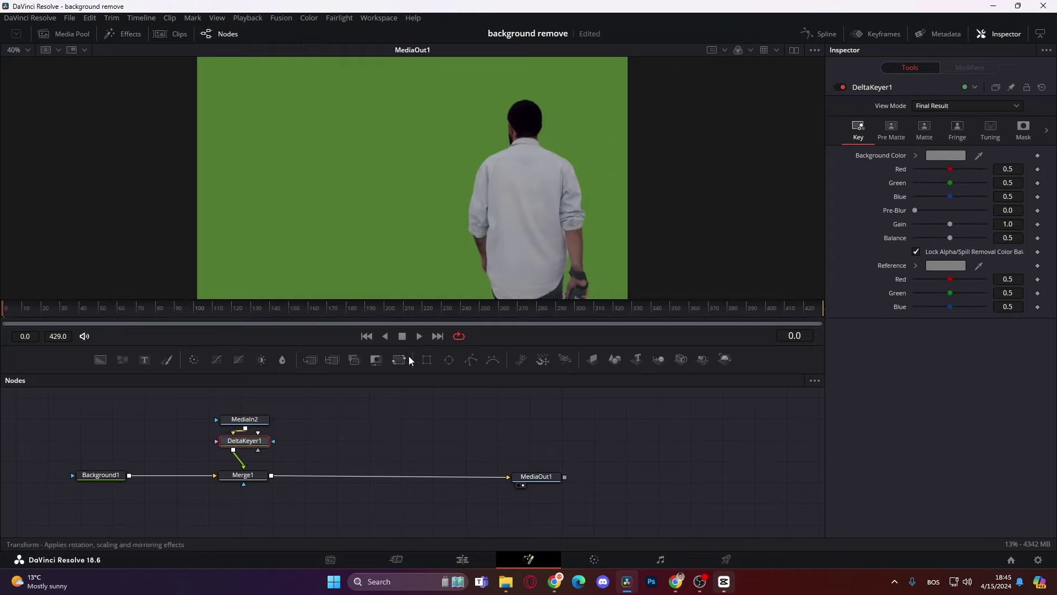
drag(930, 154, 588, 107)
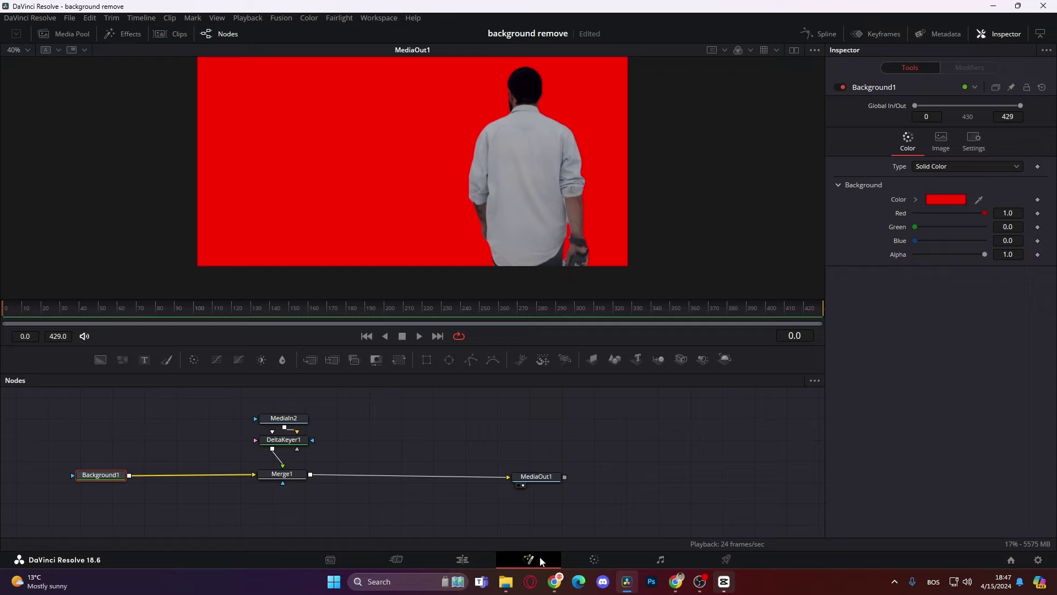
Merge the original footage as MediaIn1 behind the keyed man, then add a Text+ node via Merge3
drag(540, 562, 130, 478)
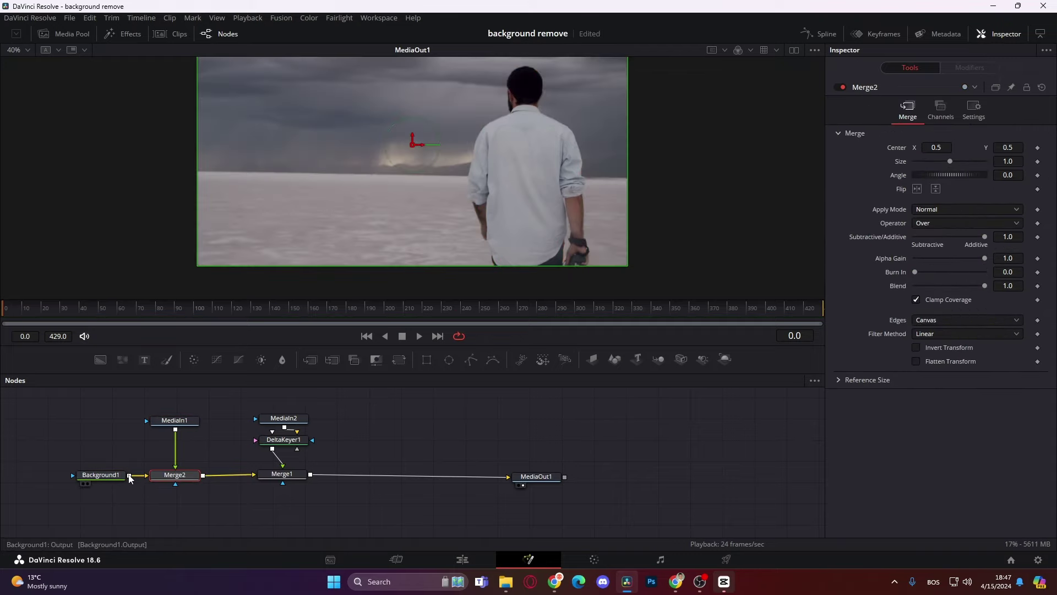
click(419, 336)
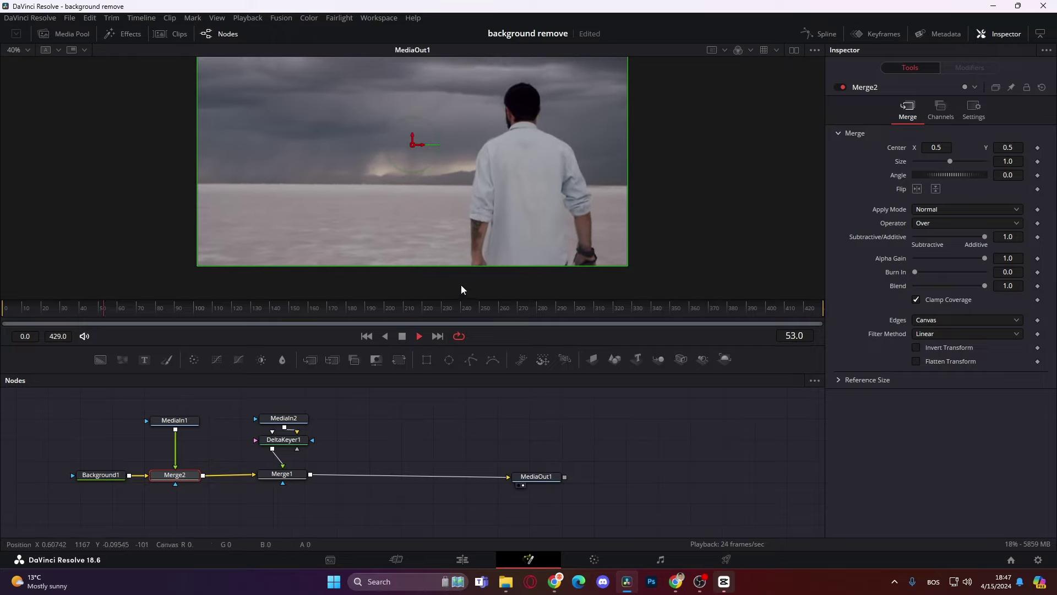
click(402, 335)
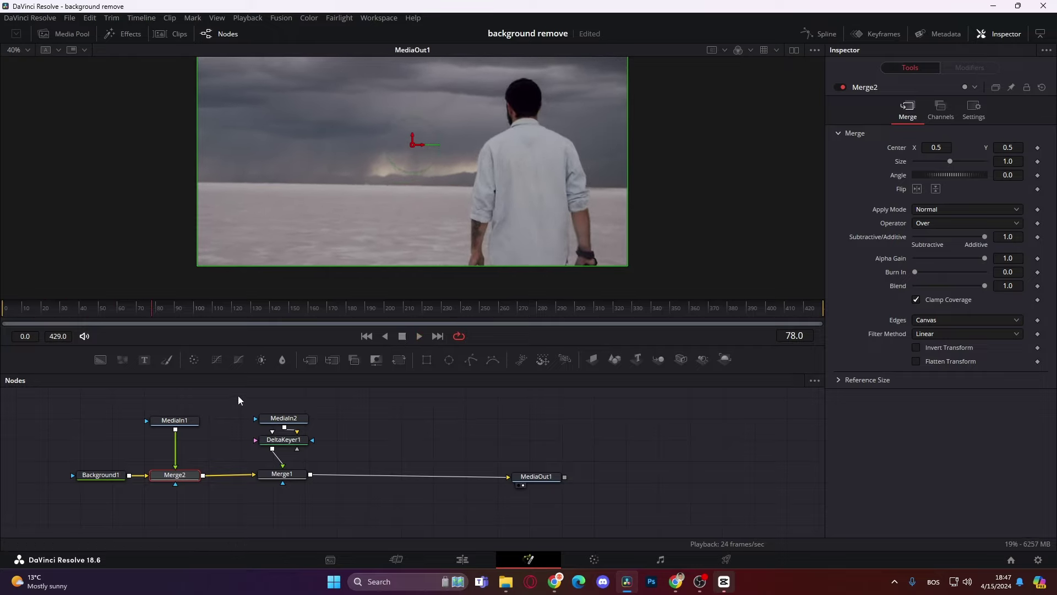
drag(239, 404, 361, 476)
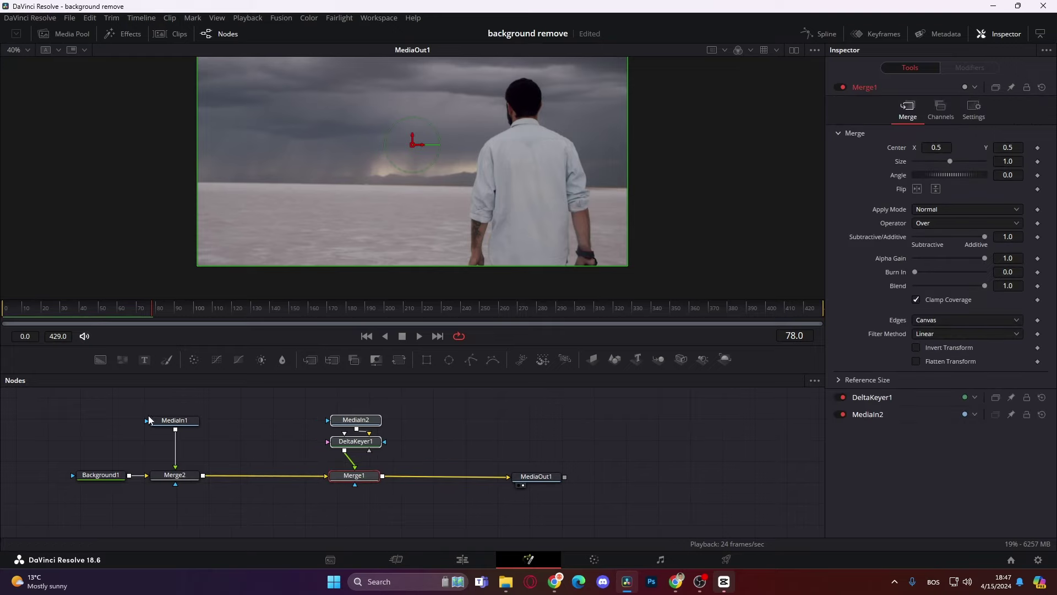
drag(144, 360, 205, 476)
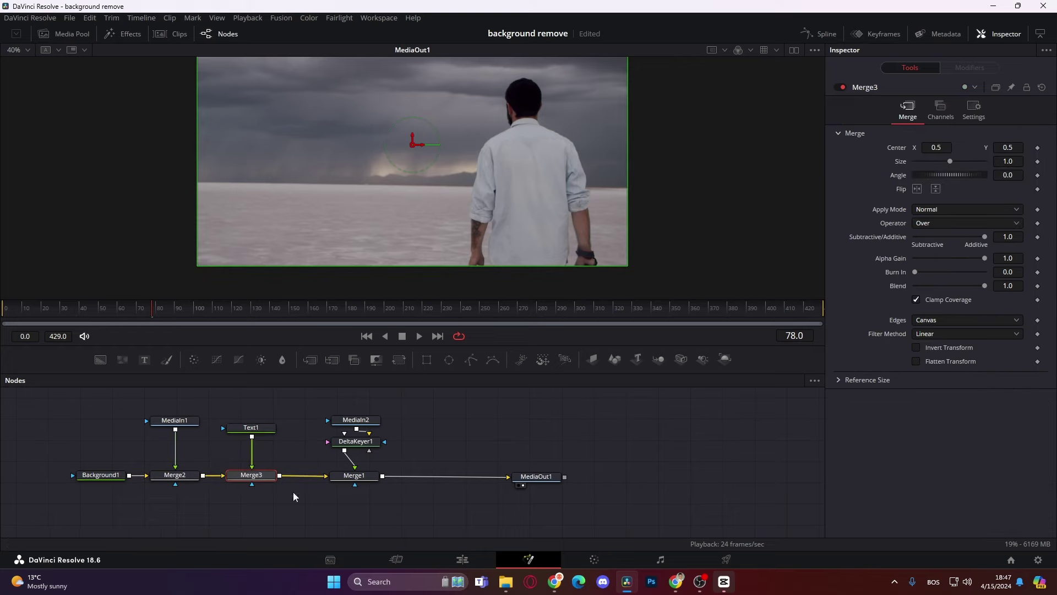
Enter 'Hello!' in Text1, set size 0.1969, and position it behind the man's head
click(254, 430)
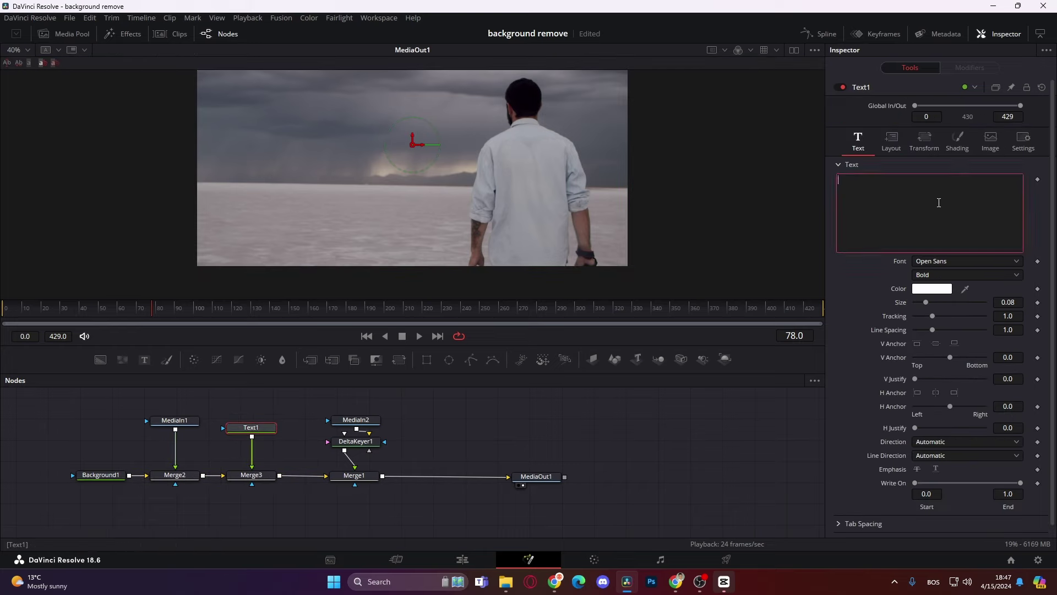
text(Hello!)
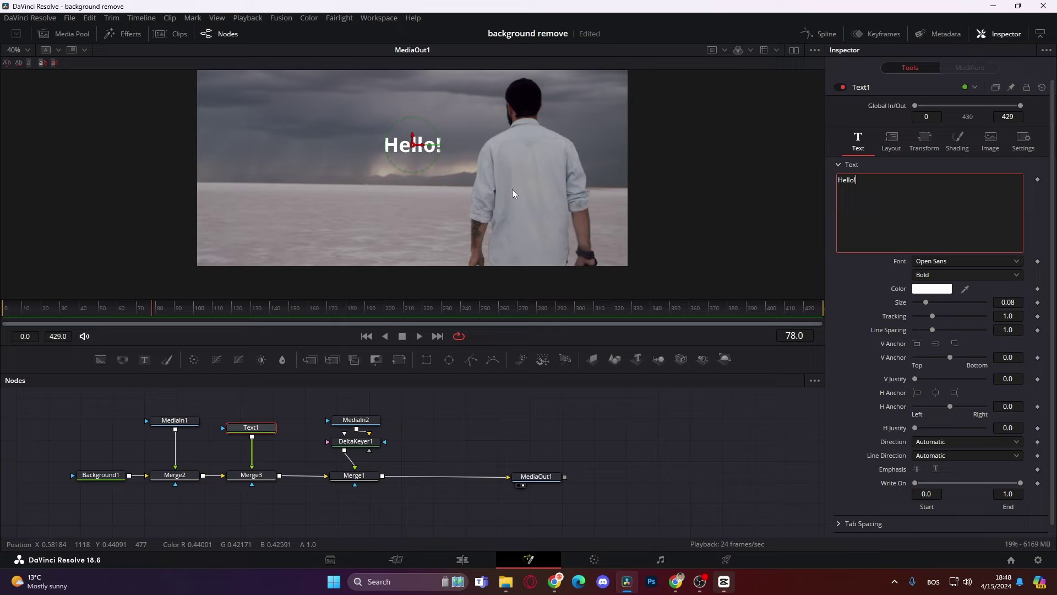
drag(926, 302, 943, 307)
drag(414, 144, 529, 86)
scroll(608, 431, up, 2)
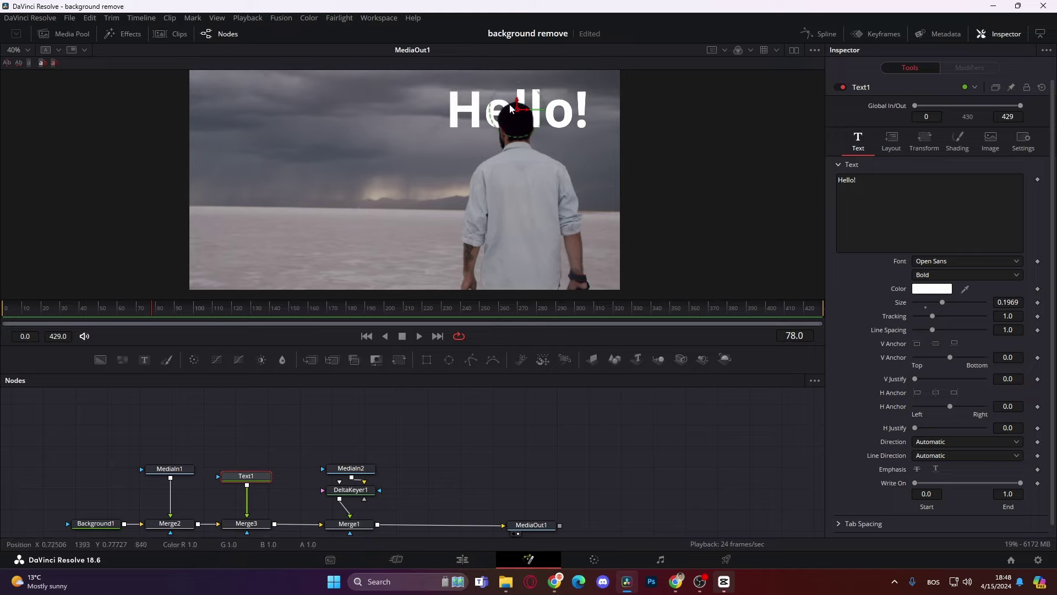
drag(518, 113, 483, 138)
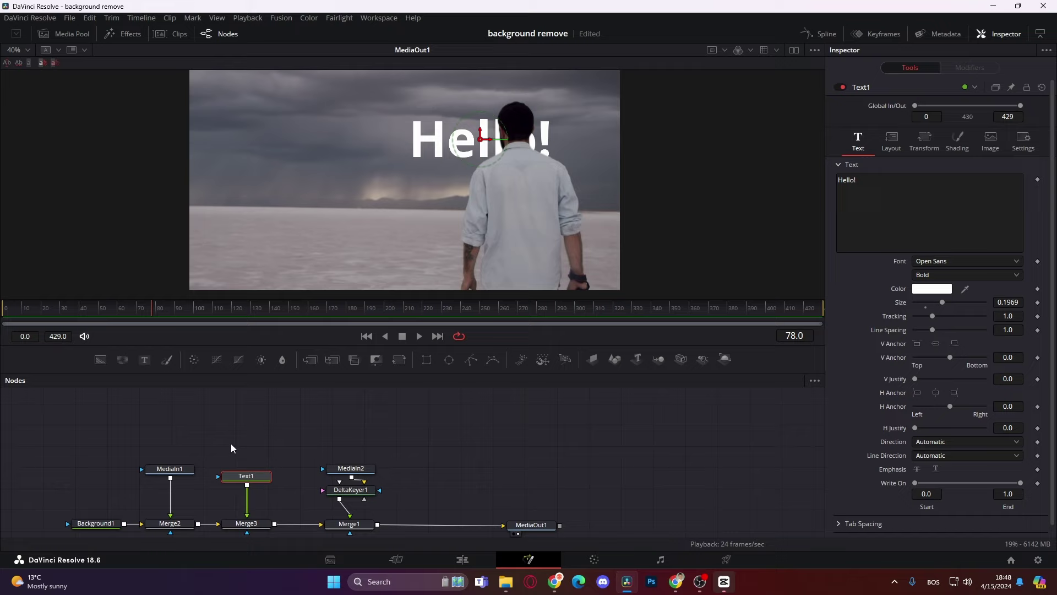
Merge a black Background2 through Merge4 and lower its alpha to 0.567
click(100, 360)
drag(235, 424, 198, 523)
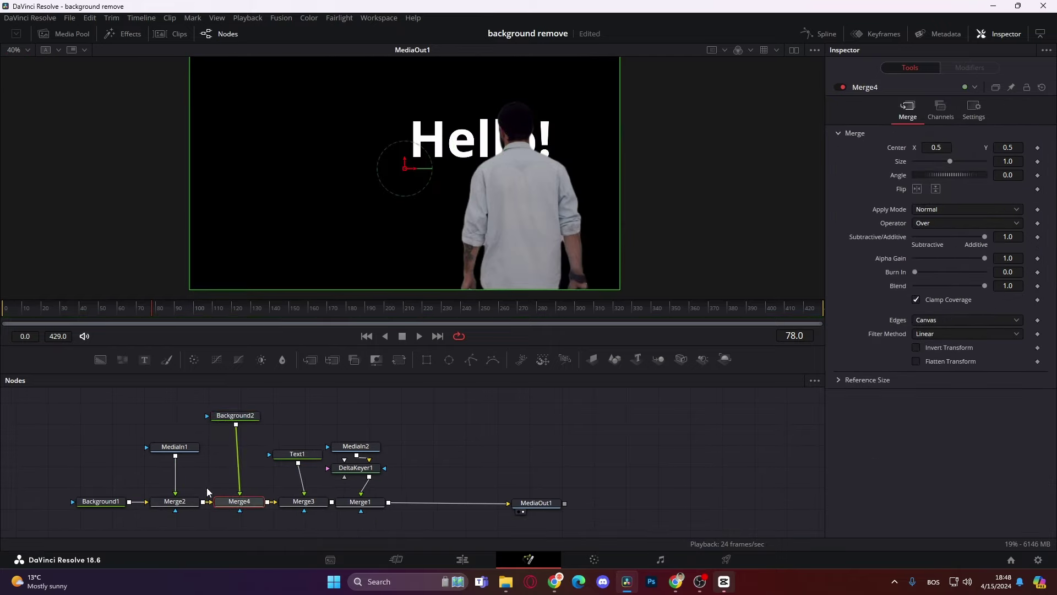
click(231, 416)
drag(982, 253, 953, 260)
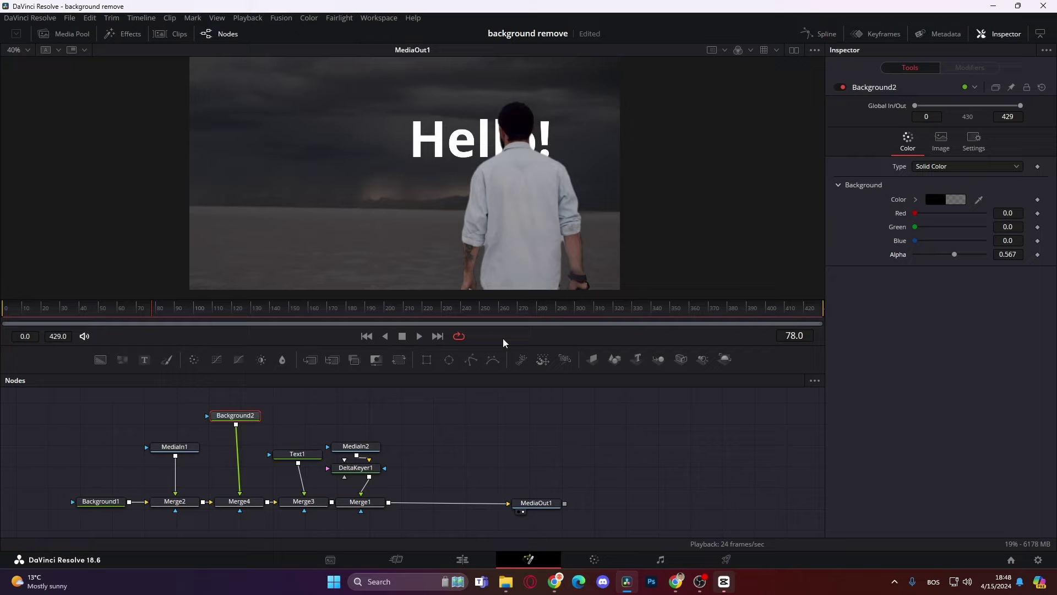